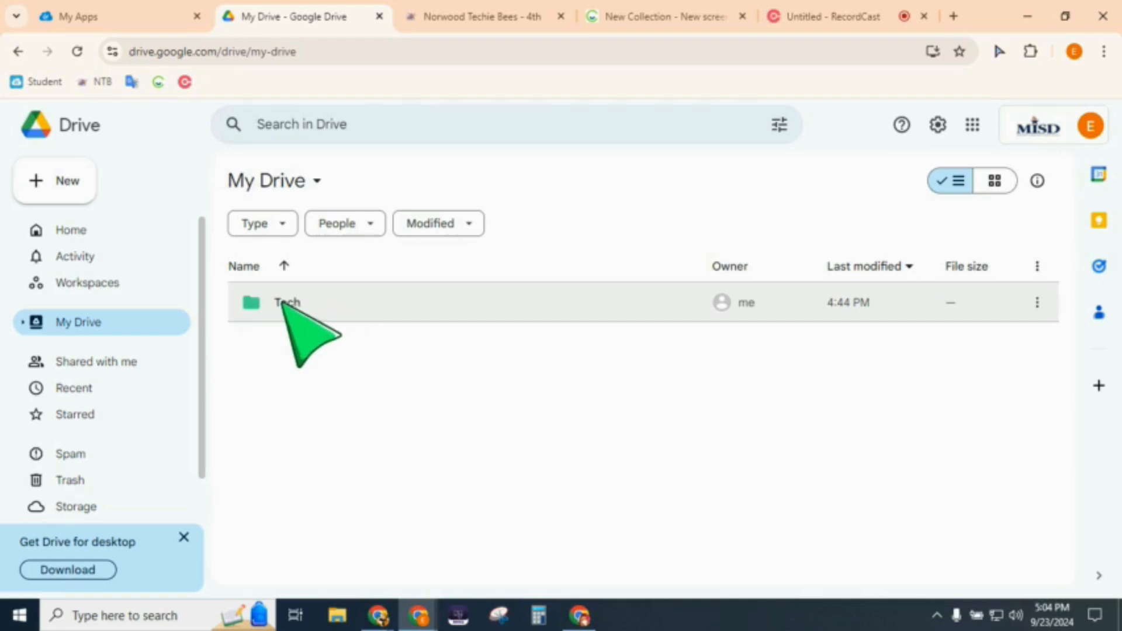
Step: Open the Tech folder in My Drive and create a new Google Drawings file in it
click(332, 303)
double_click(331, 303)
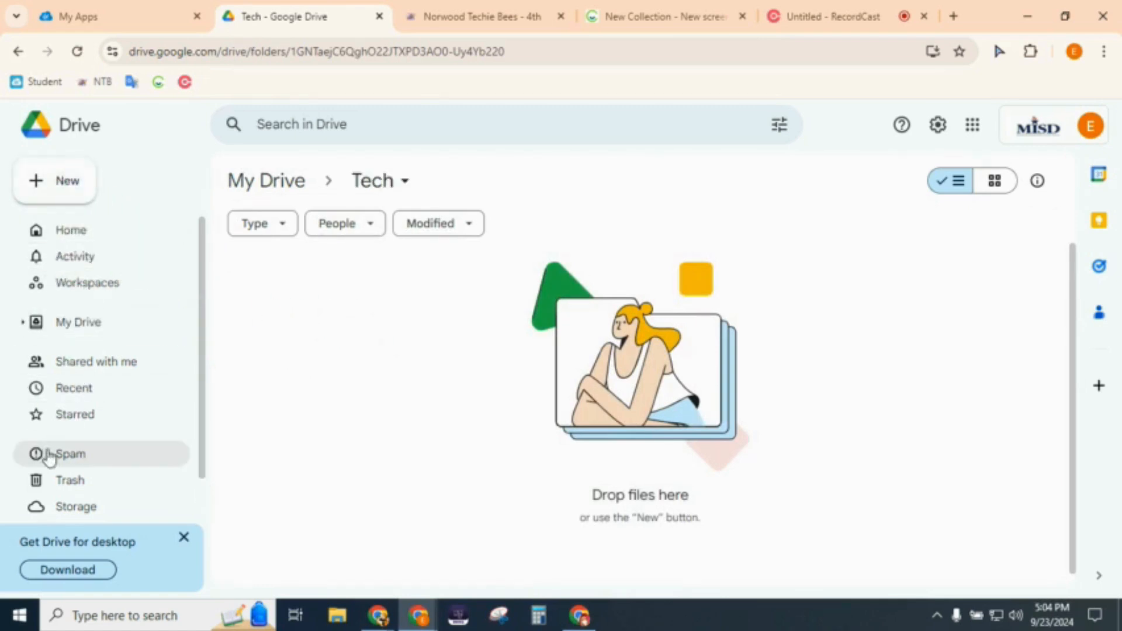
click(70, 181)
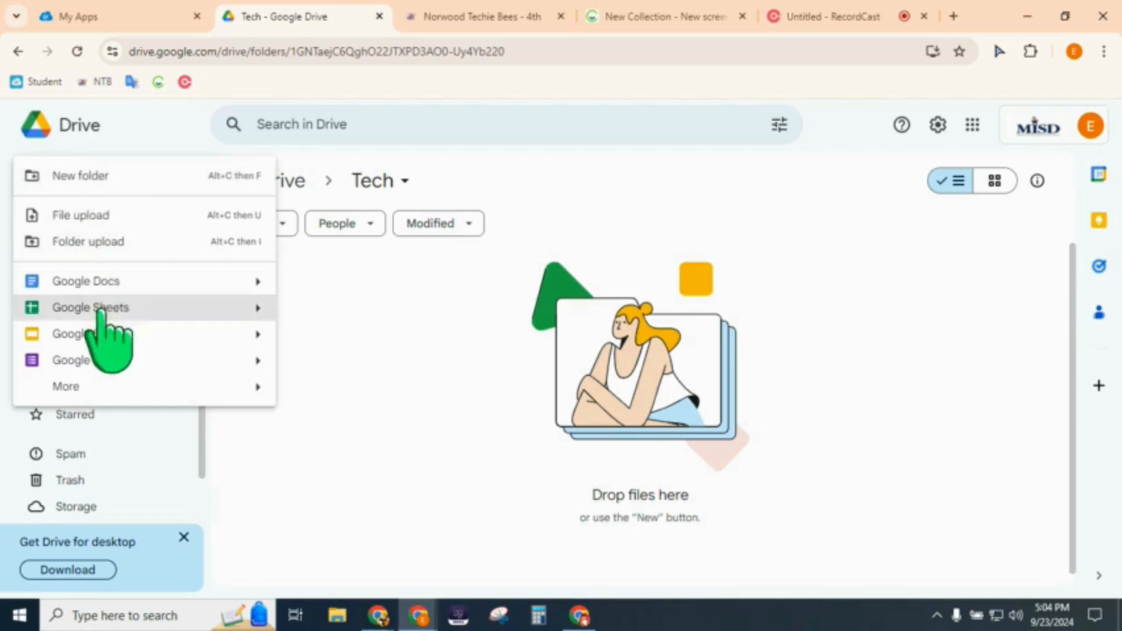
mouse_move(82, 387)
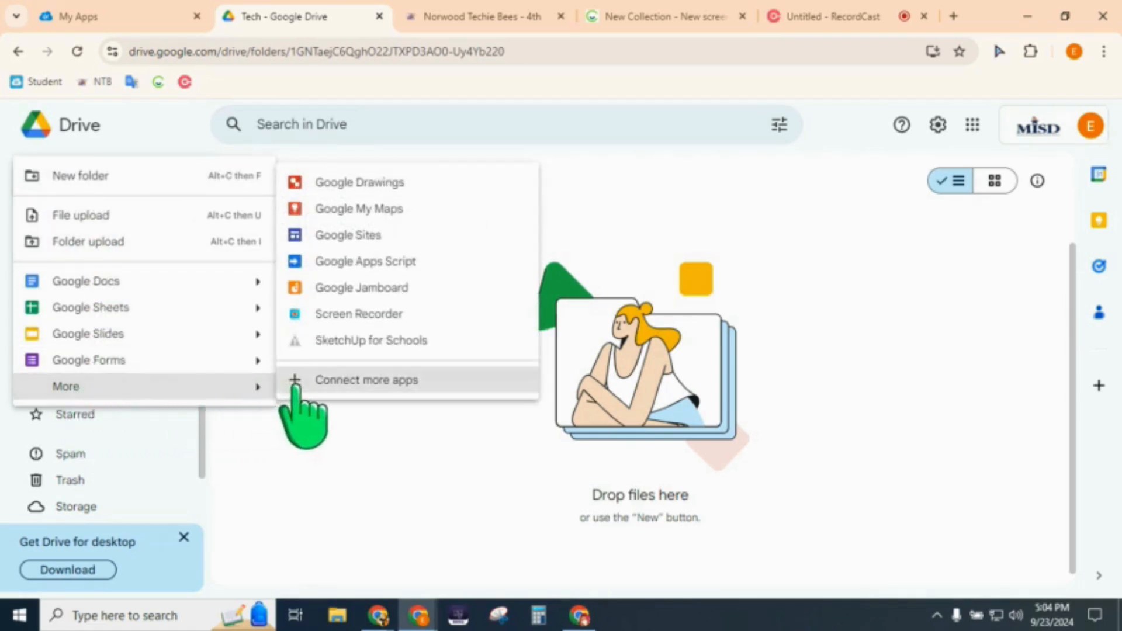
click(359, 183)
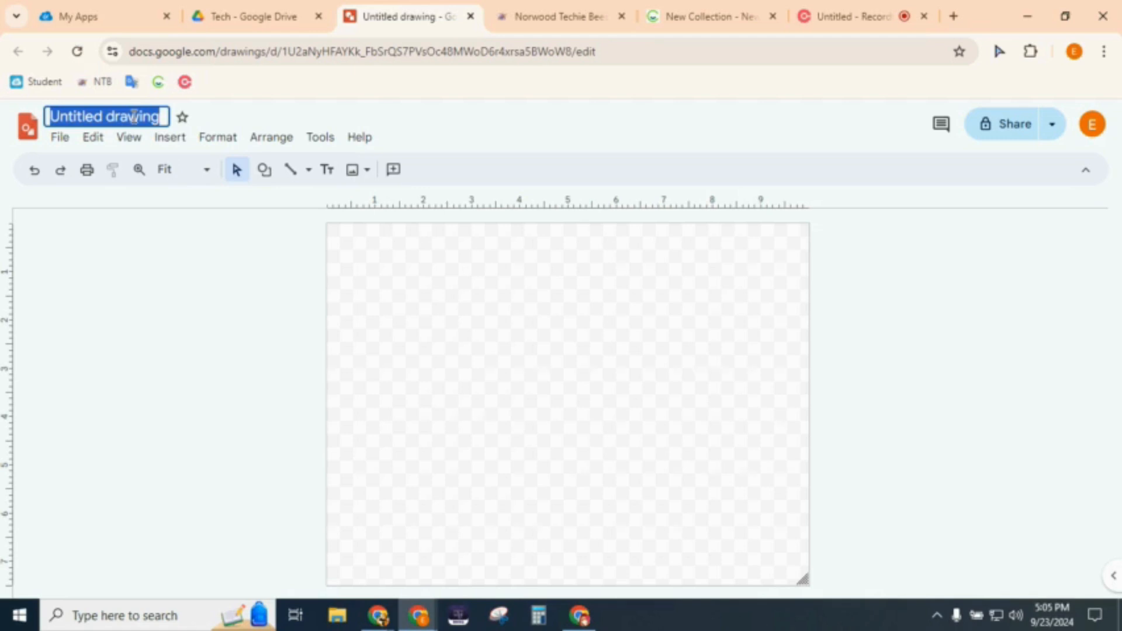
Step: Rename the untitled drawing as Scenery
text(Sc)
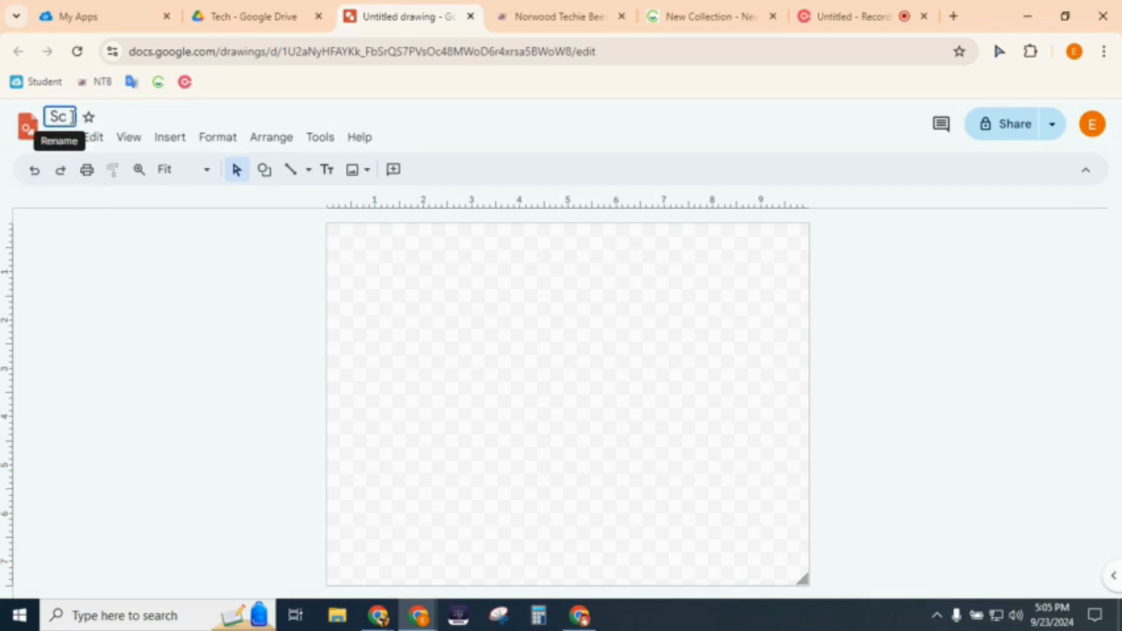
text(nery)
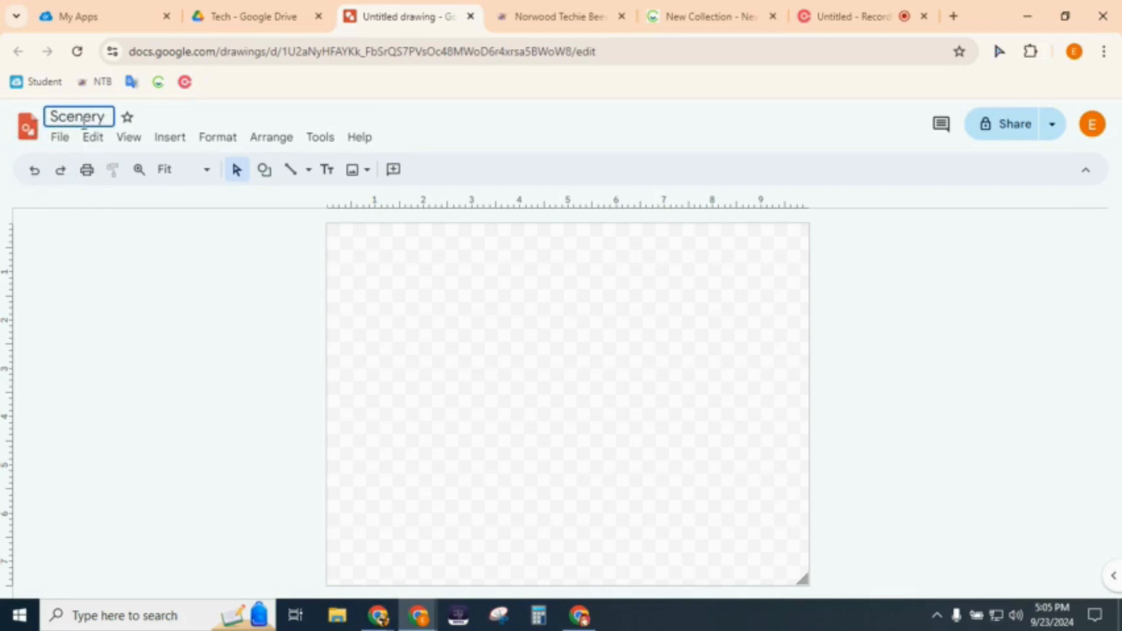
click(415, 311)
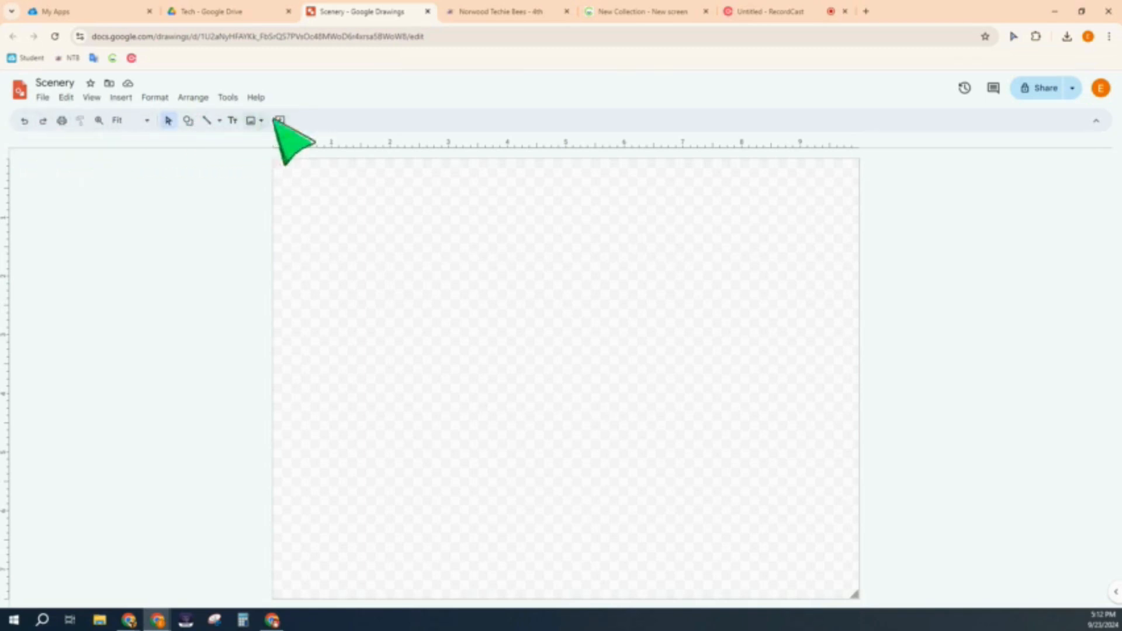
Step: Draw a rectangle across the full width of the canvas, covering about the bottom third, with its left edge on the canvas edge
click(188, 121)
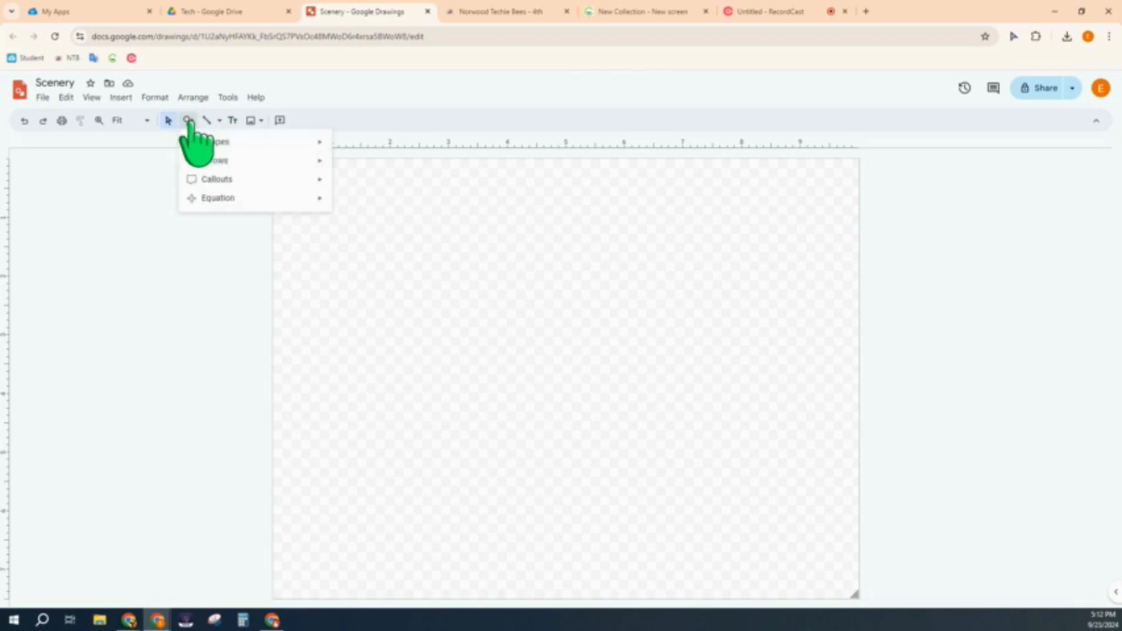
mouse_move(203, 143)
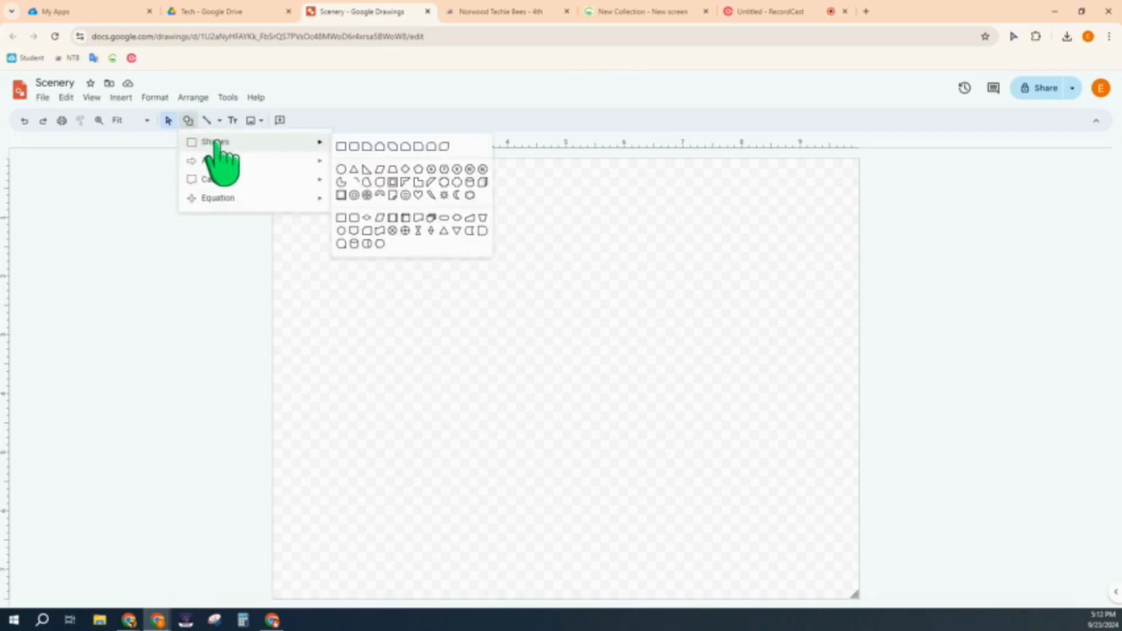
click(342, 146)
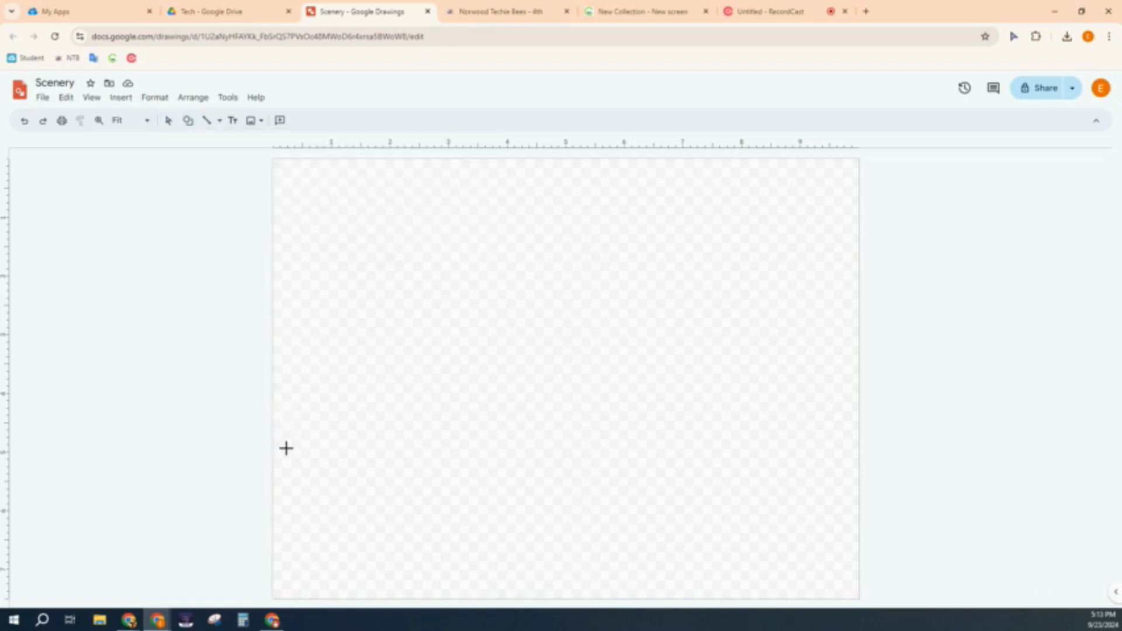
mouse_move(358, 472)
mouse_down()
mouse_move(689, 538)
mouse_move(858, 600)
mouse_up()
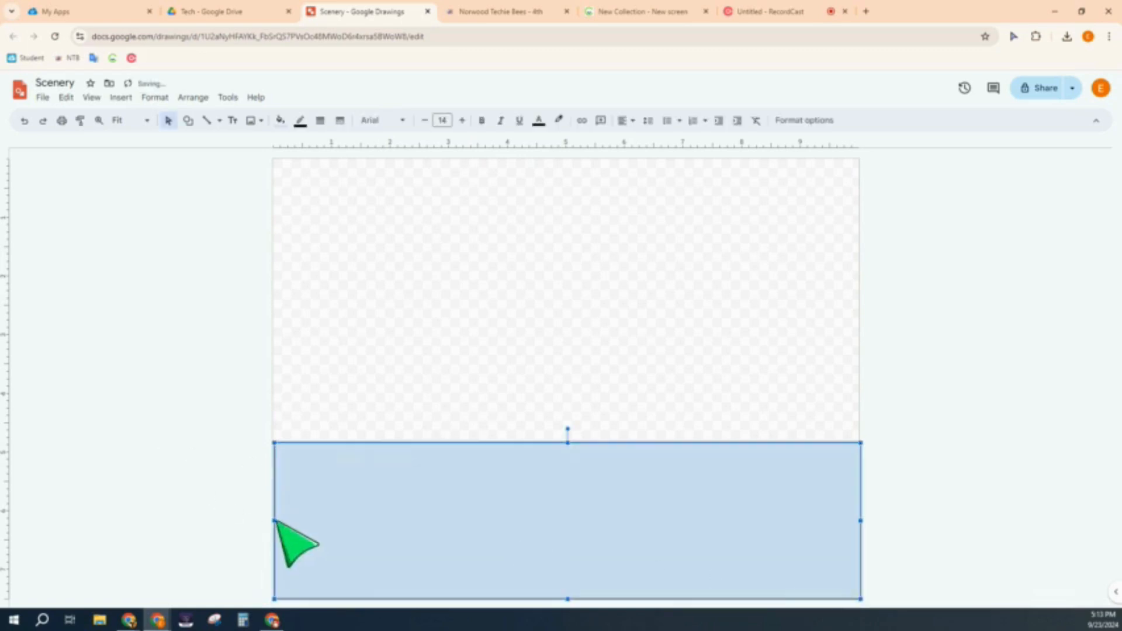
drag(274, 520, 272, 520)
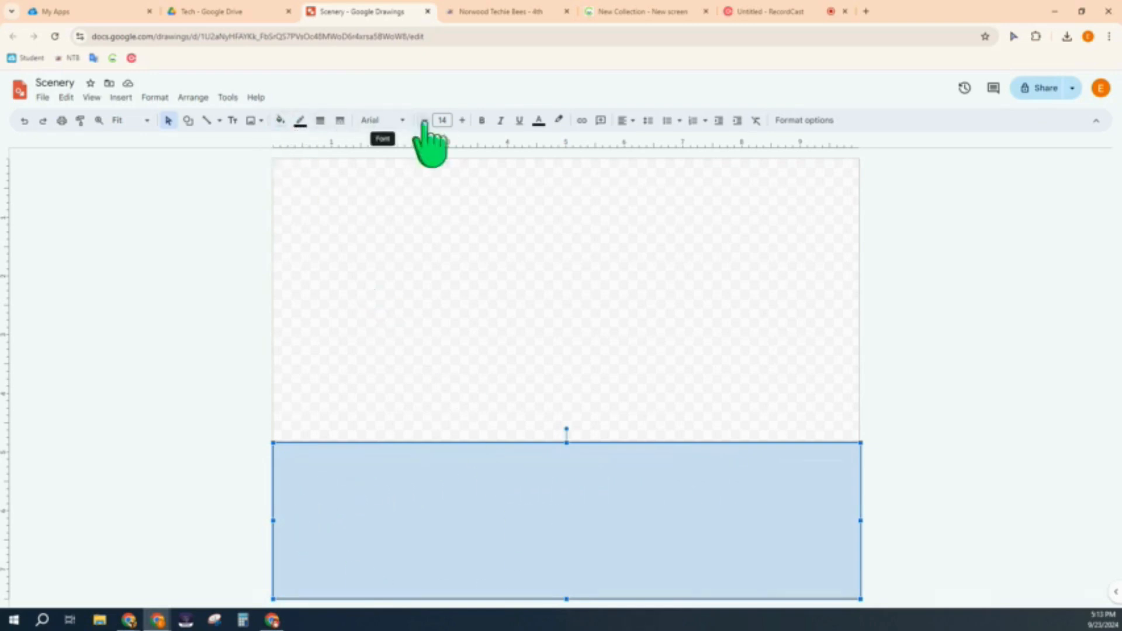
Step: Fill the rectangle at the bottom of the canvas with solid dark green
click(280, 122)
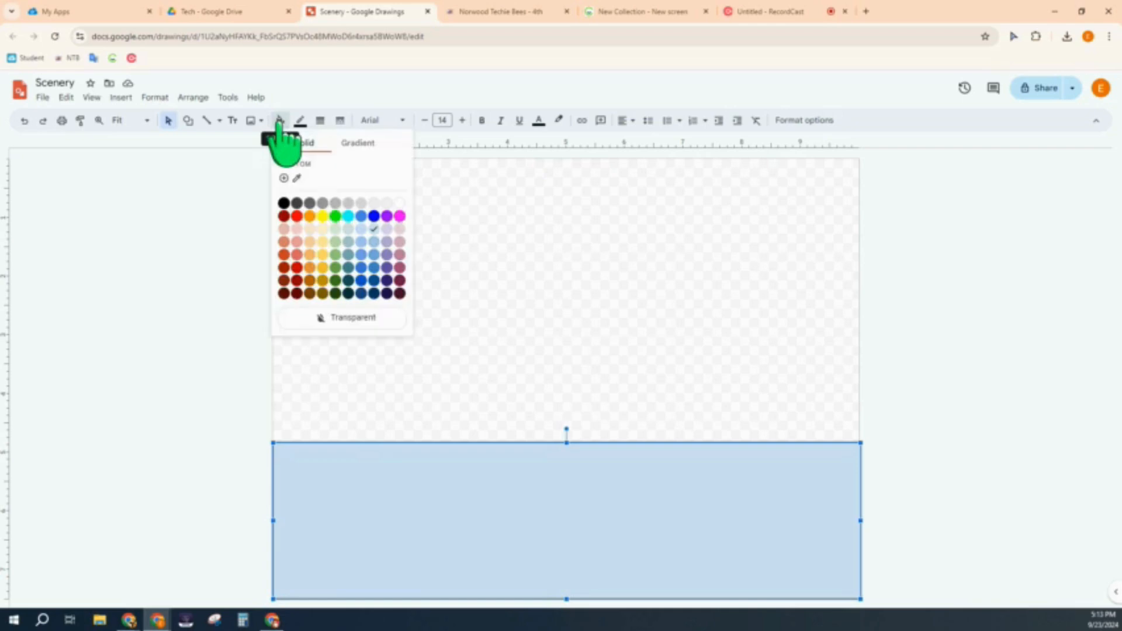
click(336, 273)
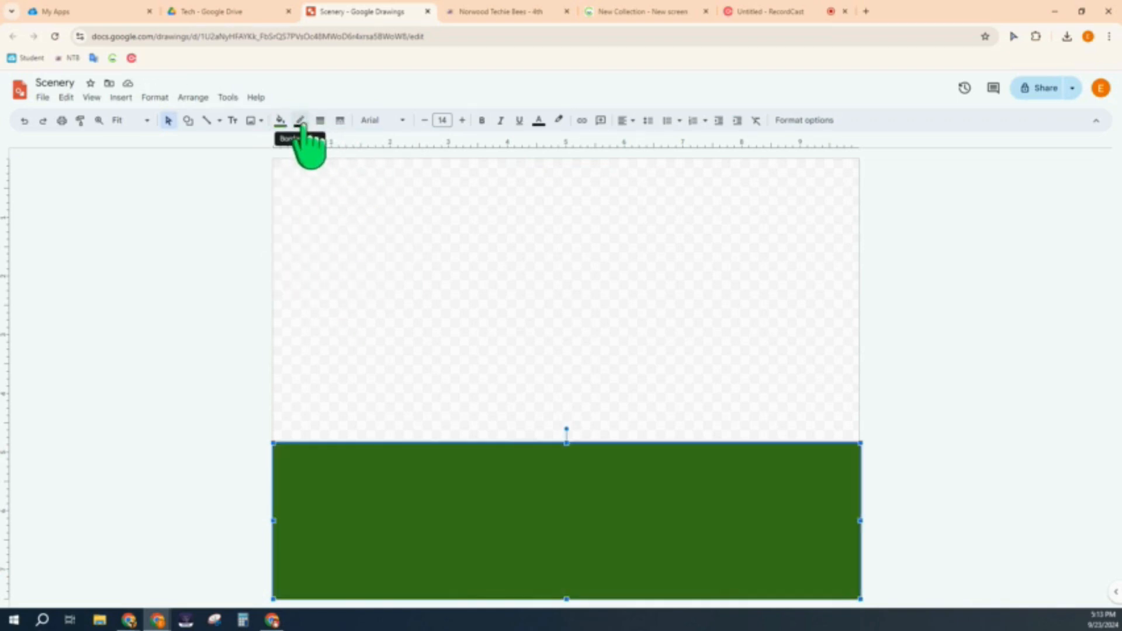
click(349, 267)
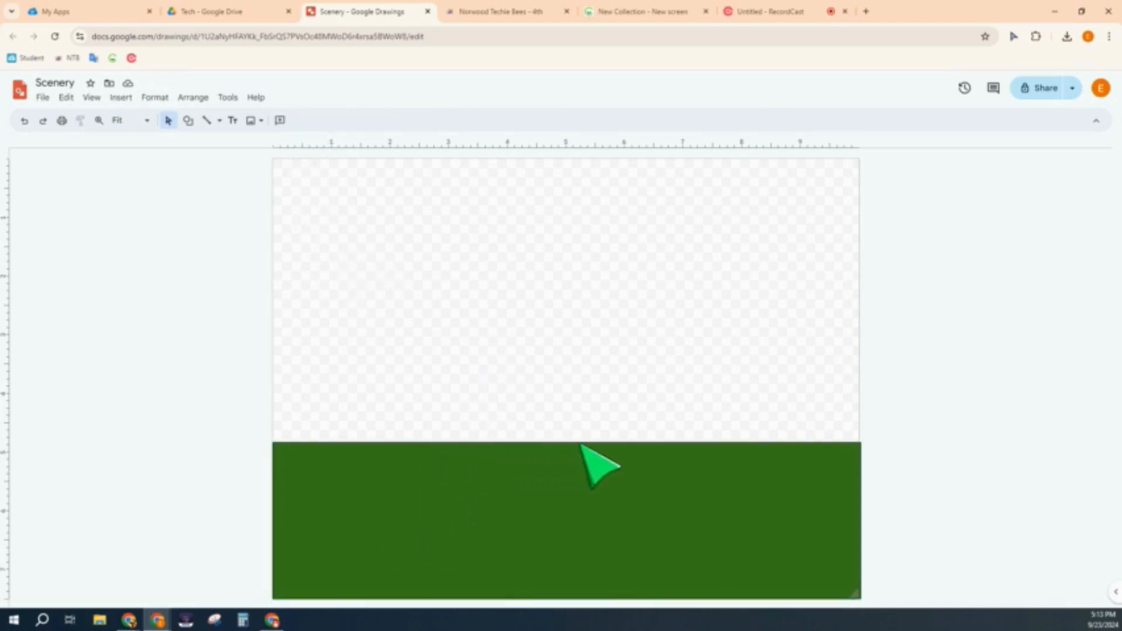
Step: Set the green rectangle's border weight to 4px
click(384, 509)
click(318, 120)
click(329, 166)
click(365, 408)
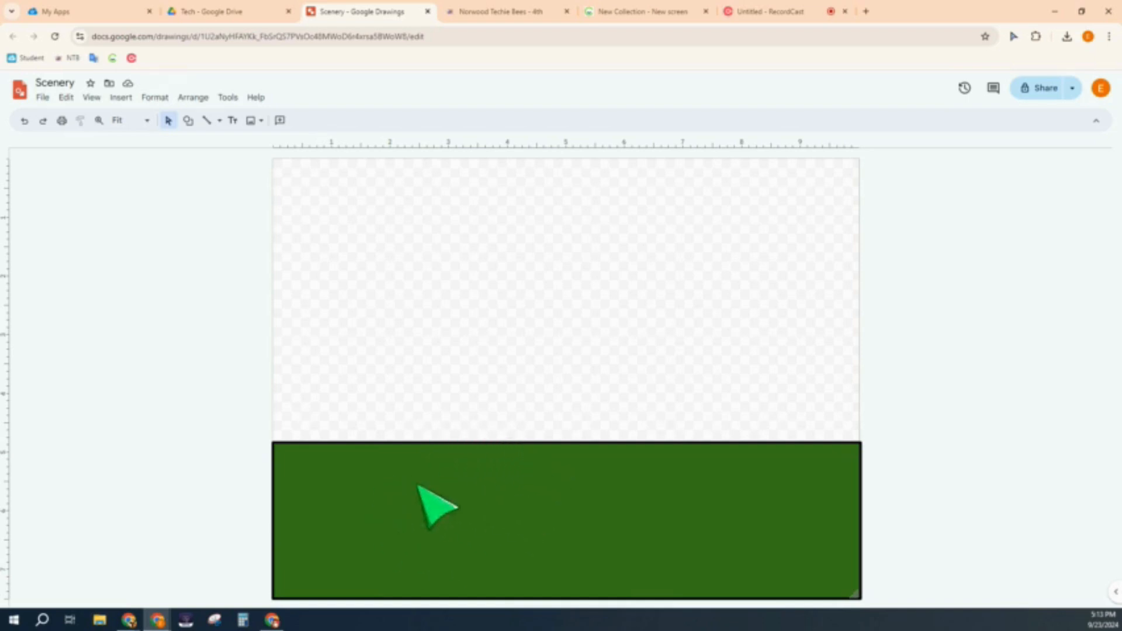
Step: Set the green rectangle's border weight to 1px and its border color to a dark green that matches the fill
click(350, 500)
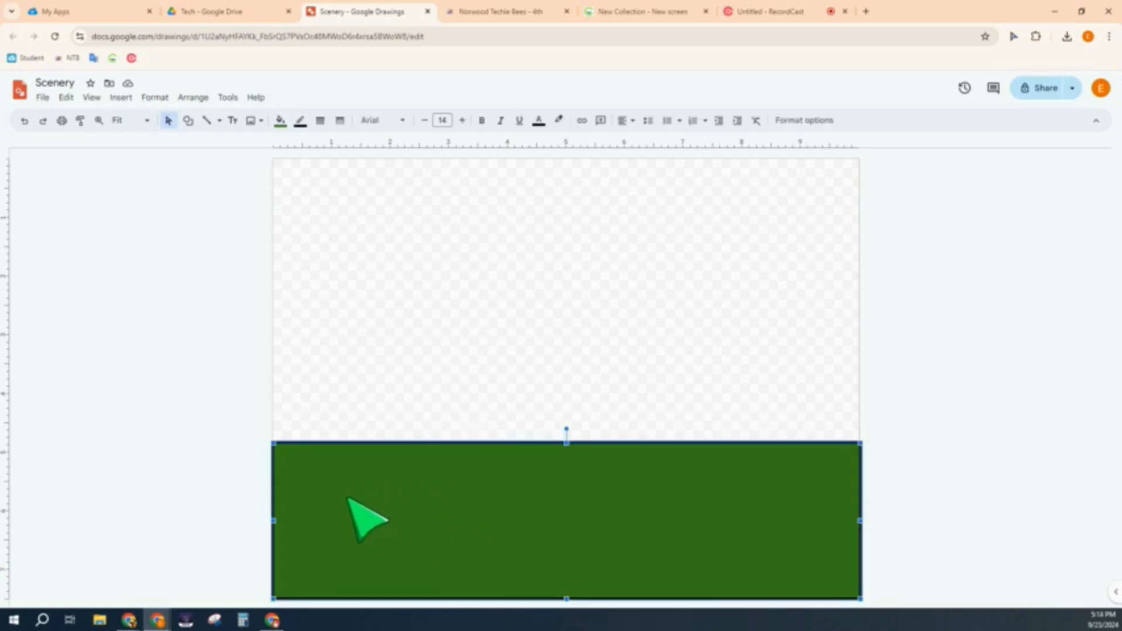
click(320, 120)
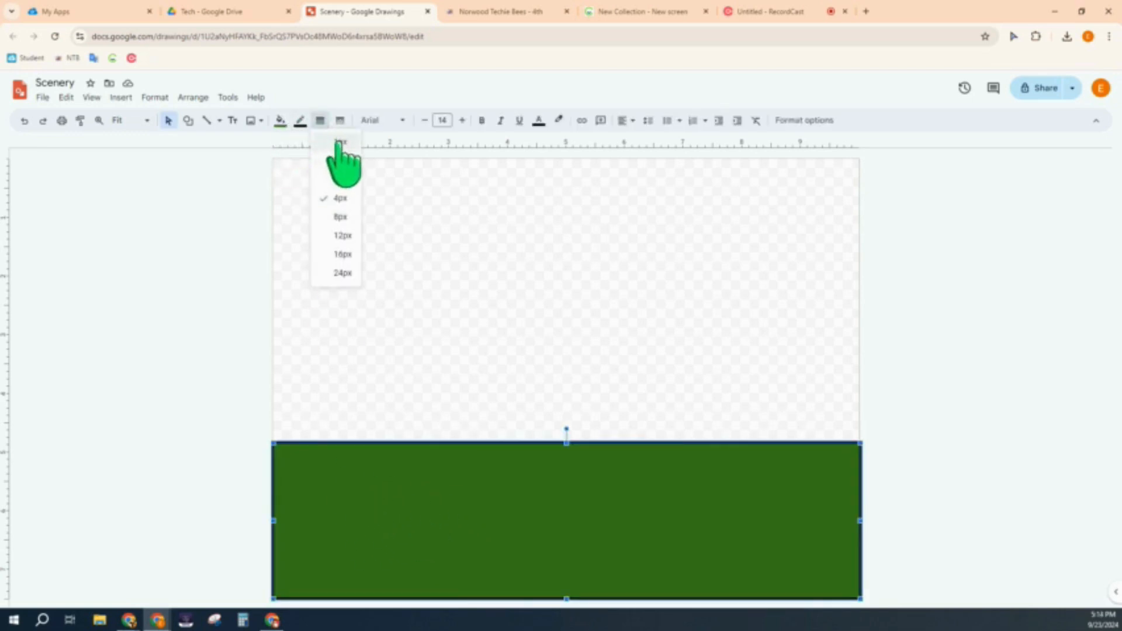
click(341, 141)
click(301, 121)
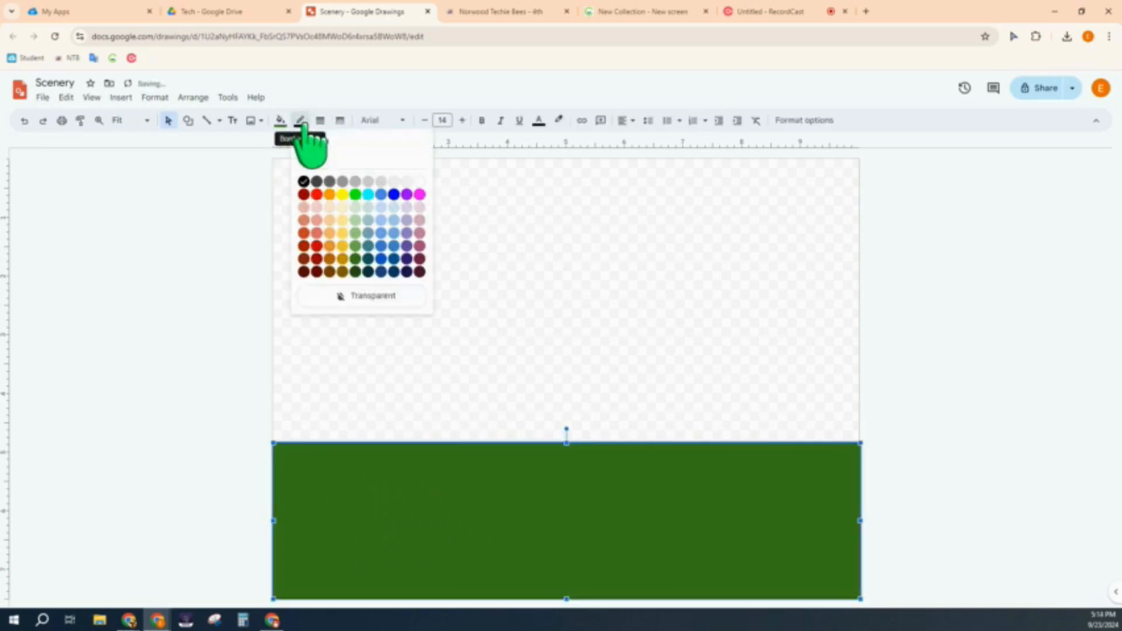
click(355, 259)
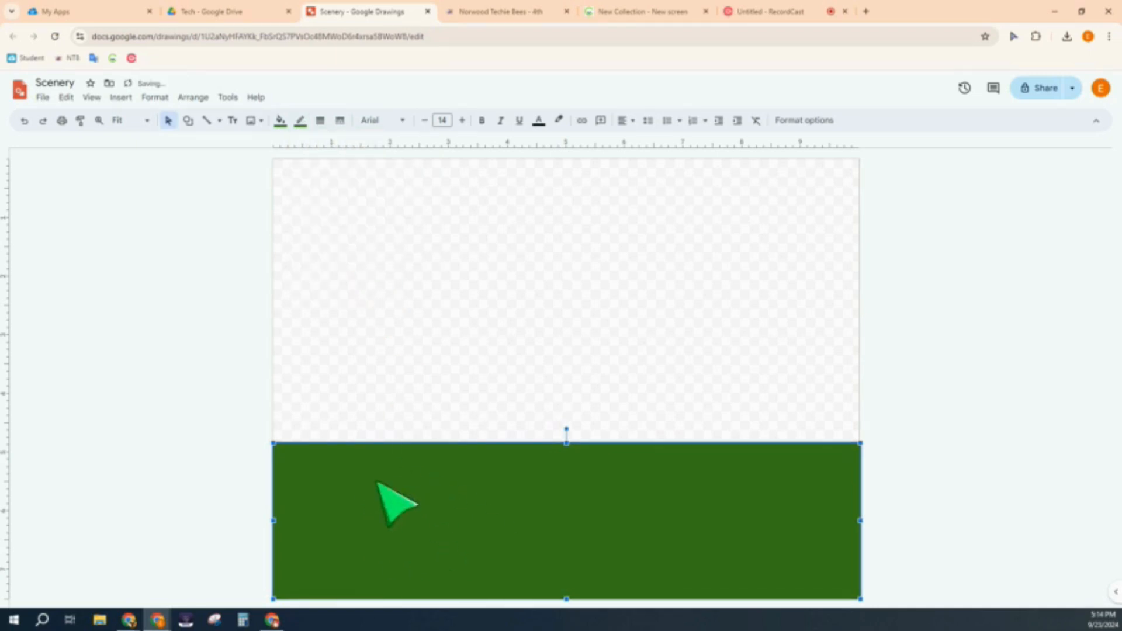
click(301, 427)
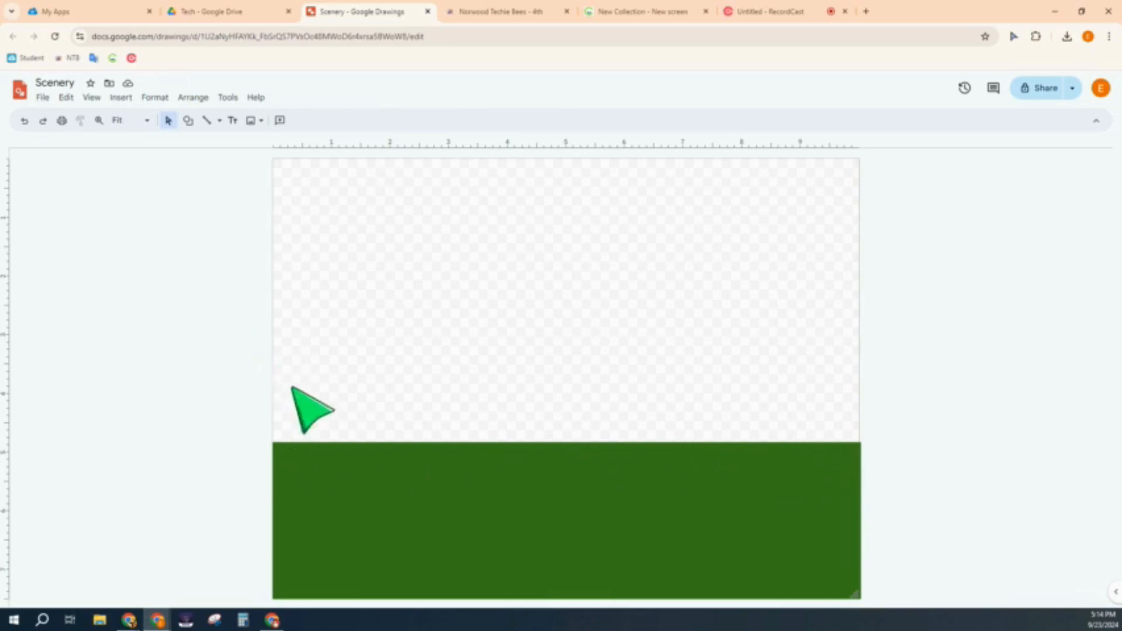
Step: Draw a second rectangle across the full canvas width, filling the empty area above the green ground
click(187, 120)
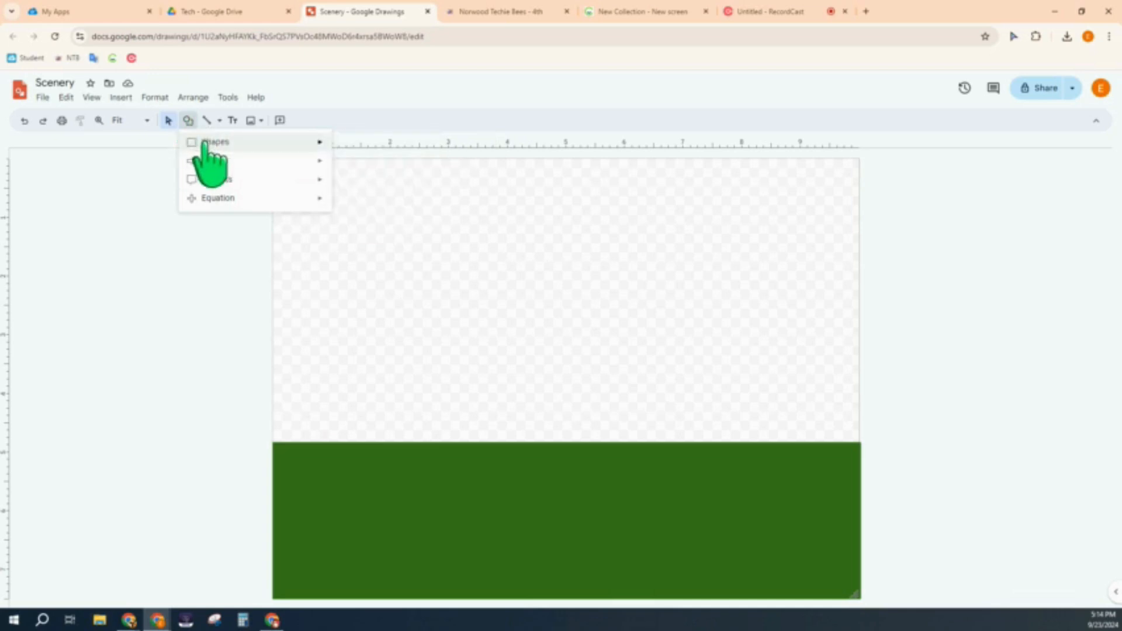
mouse_move(205, 143)
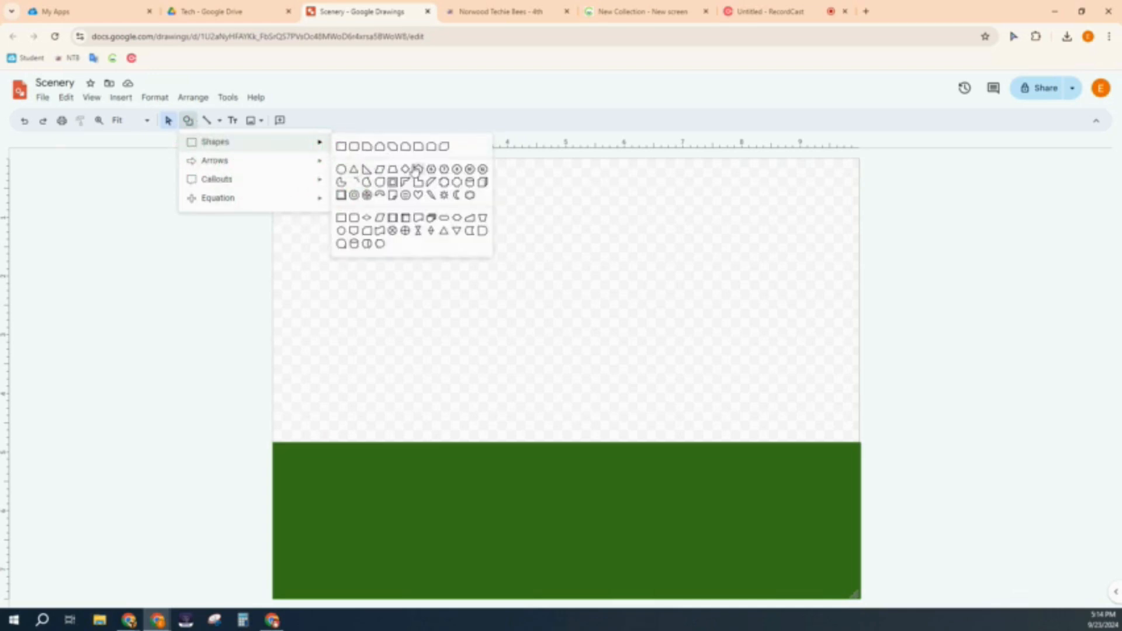
click(341, 147)
drag(275, 160, 858, 442)
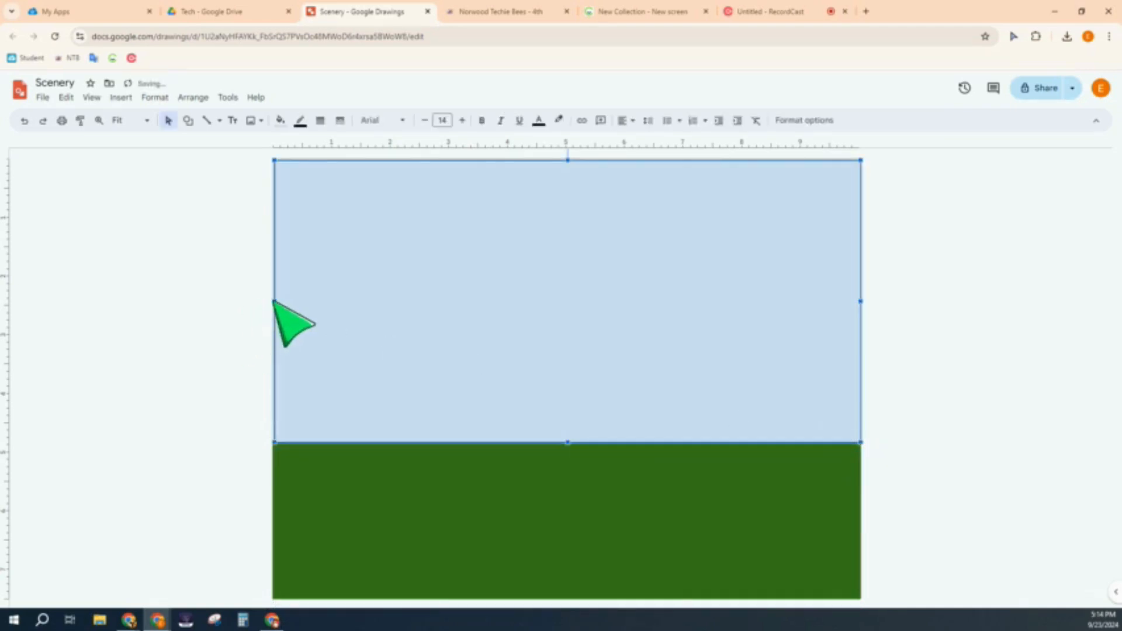
drag(275, 301, 273, 301)
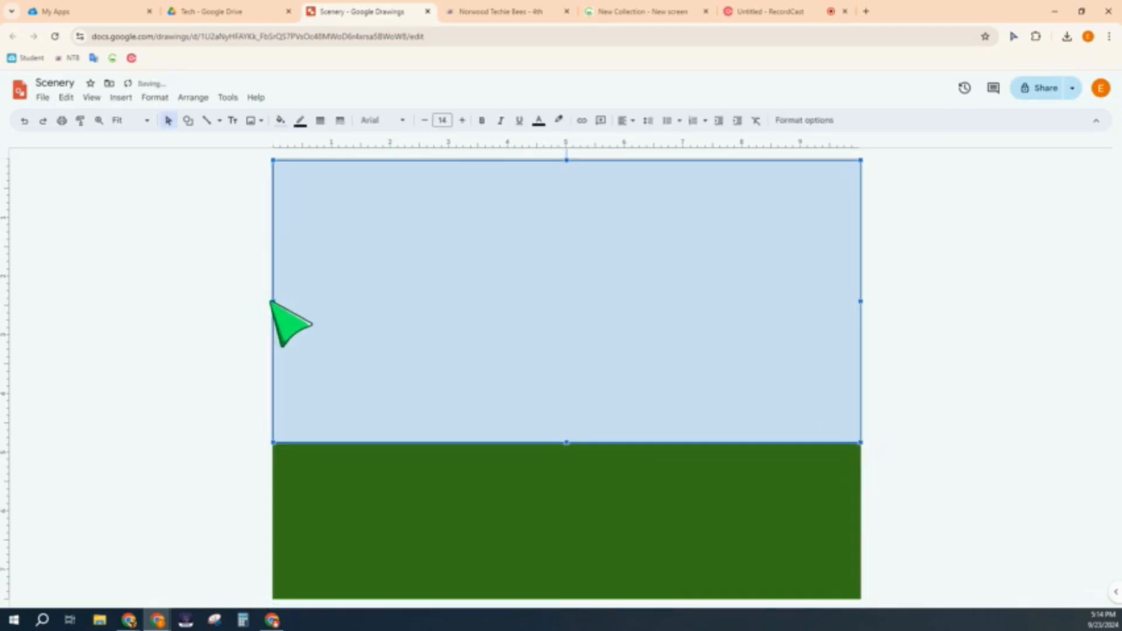
Step: Give the upper sky rectangle a solid light blue fill and a similar blue border color
click(281, 120)
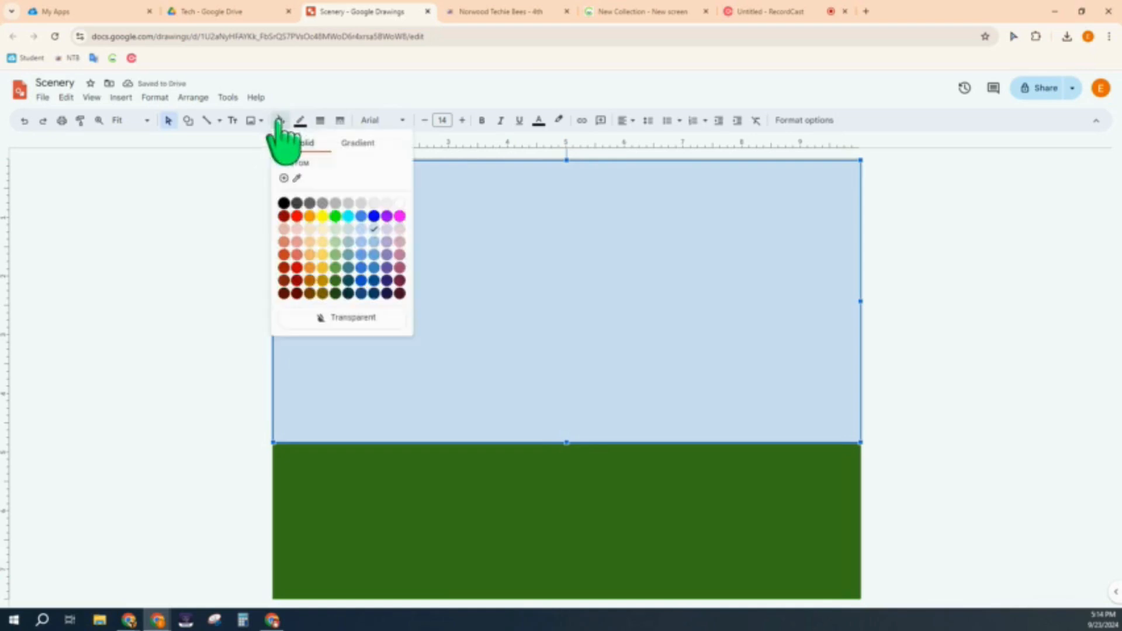
click(374, 242)
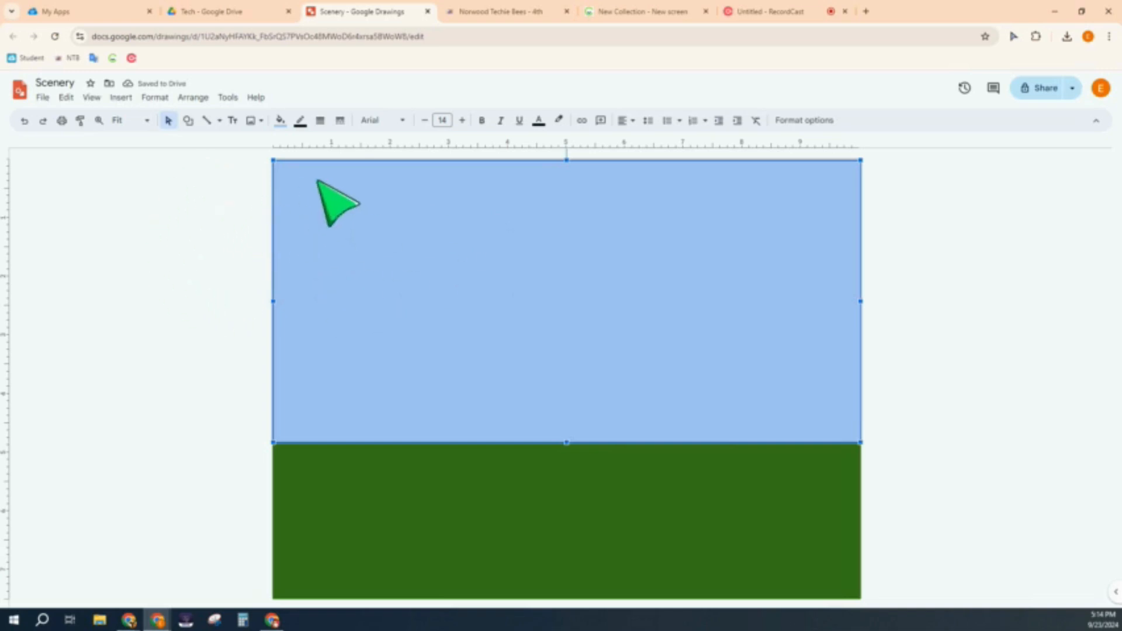
click(299, 121)
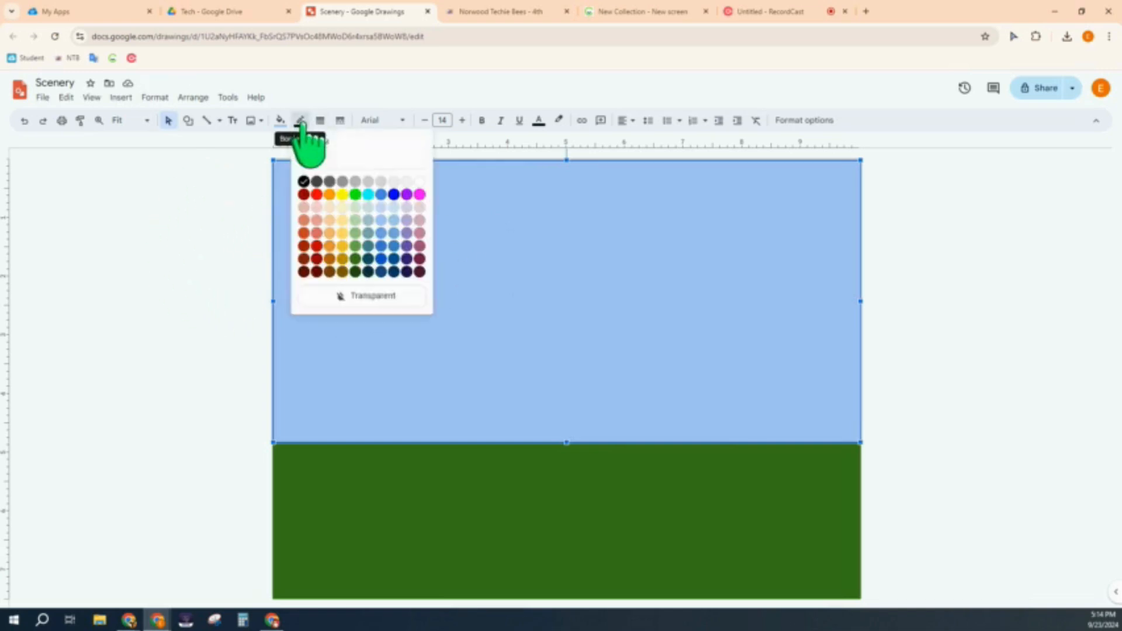
click(381, 234)
click(219, 223)
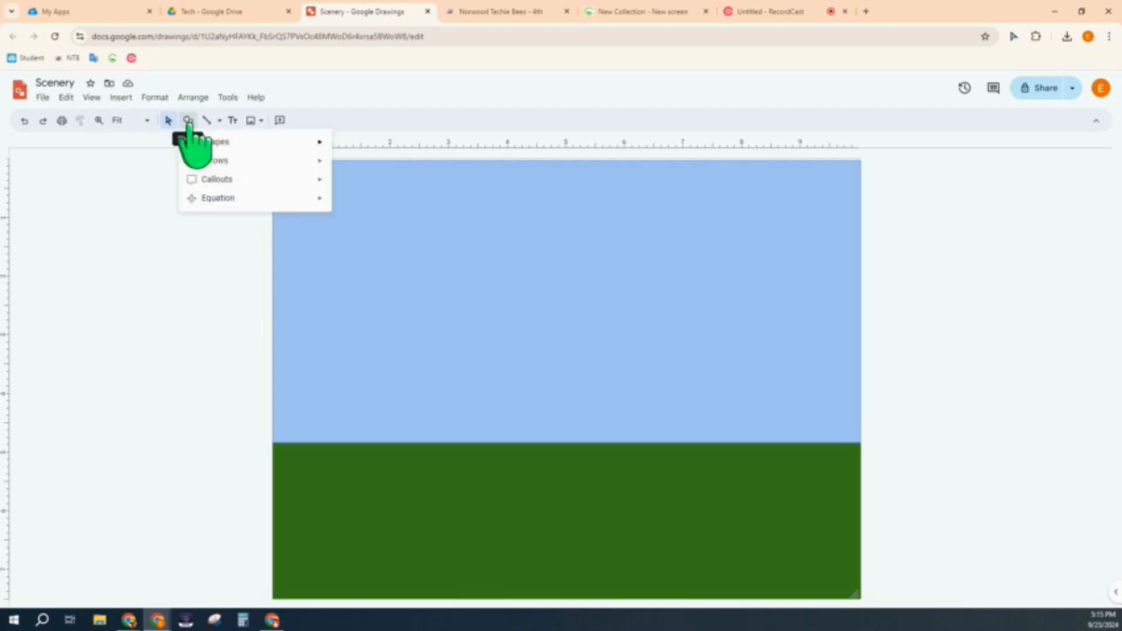
Step: Draw a small heart shape in the lower part of the sky, left of center and just above the green ground
mouse_move(210, 141)
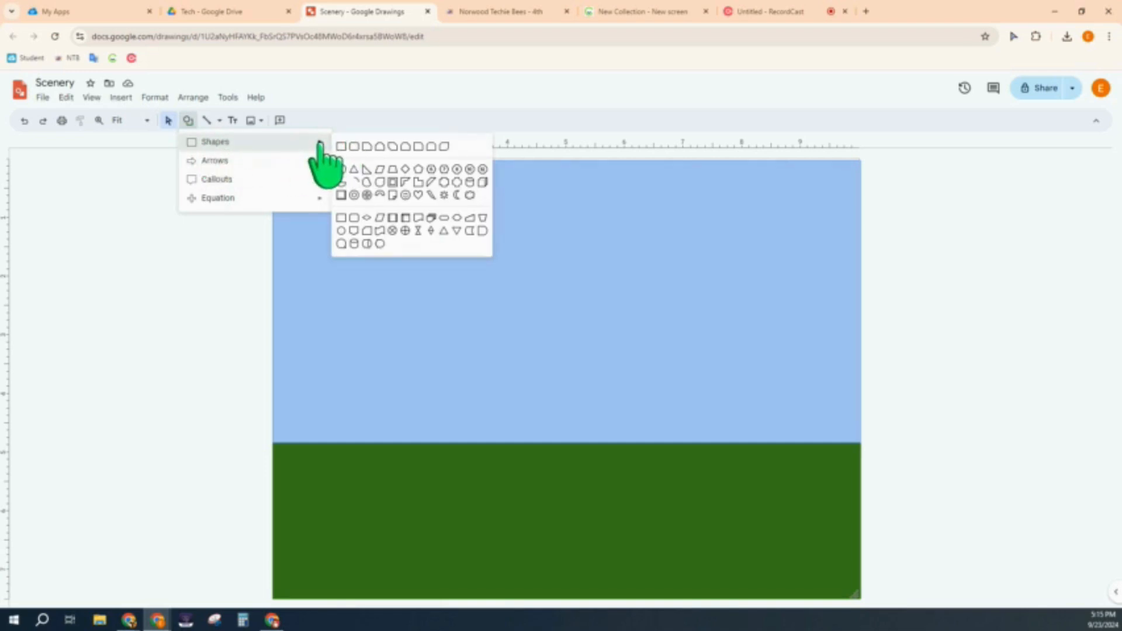
click(418, 196)
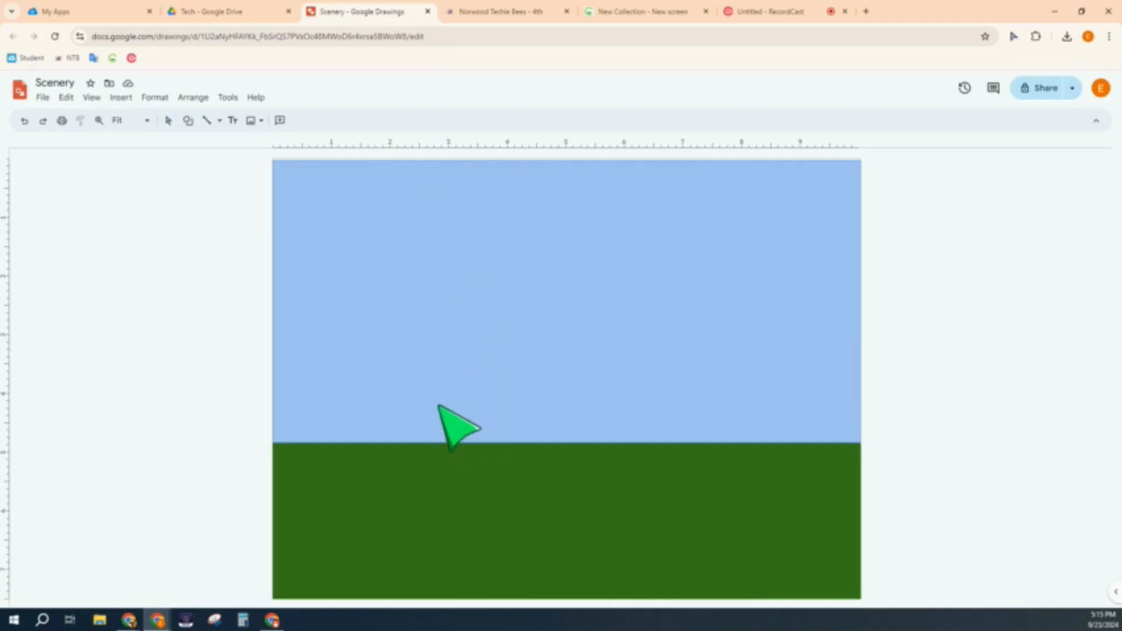
drag(430, 387, 459, 389)
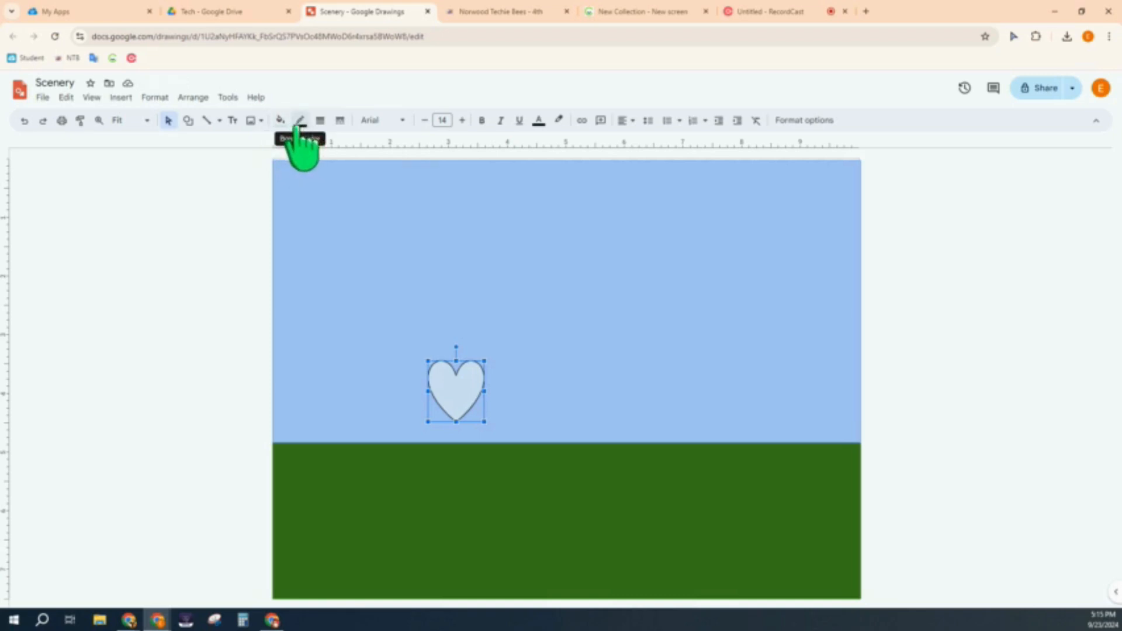
Step: Give the heart a solid dark pink fill and a matching dark pink border color
click(281, 121)
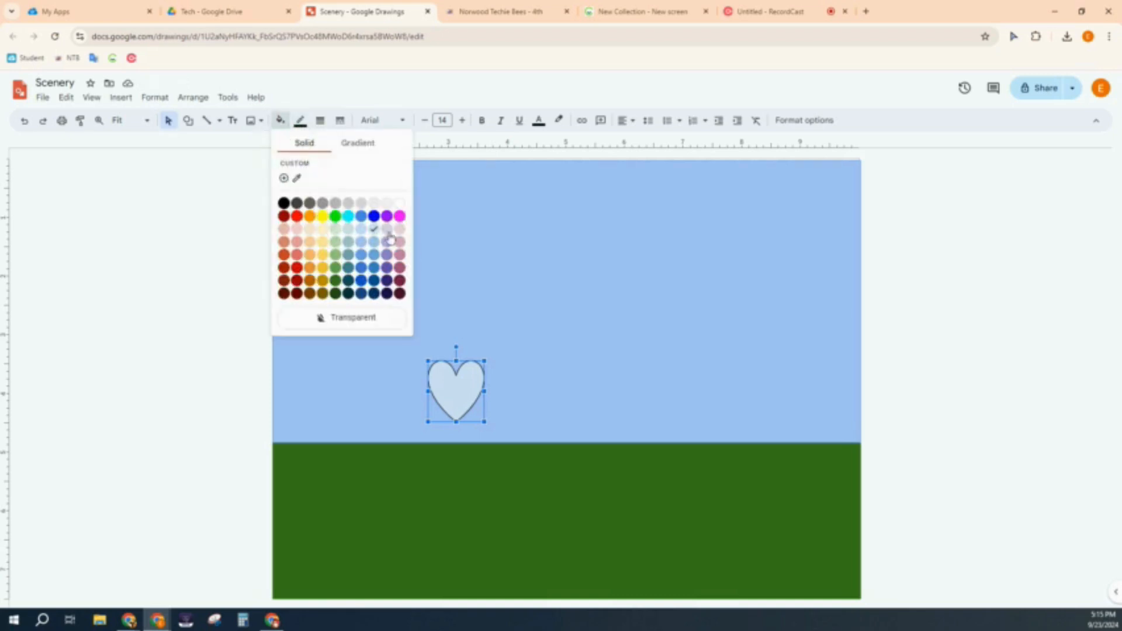
click(400, 268)
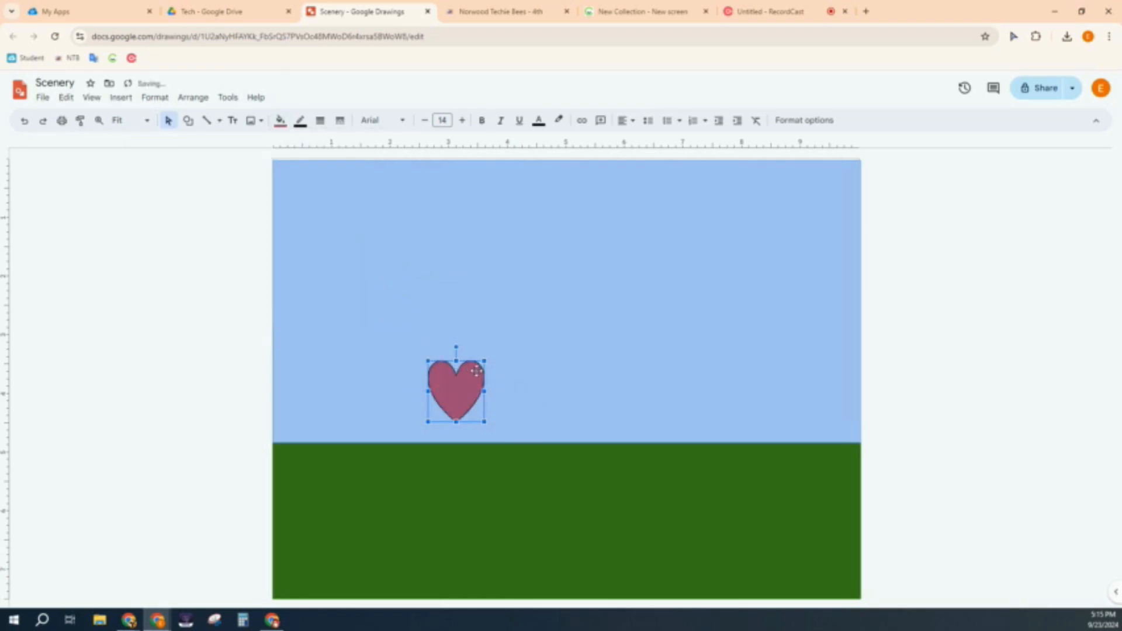
click(300, 121)
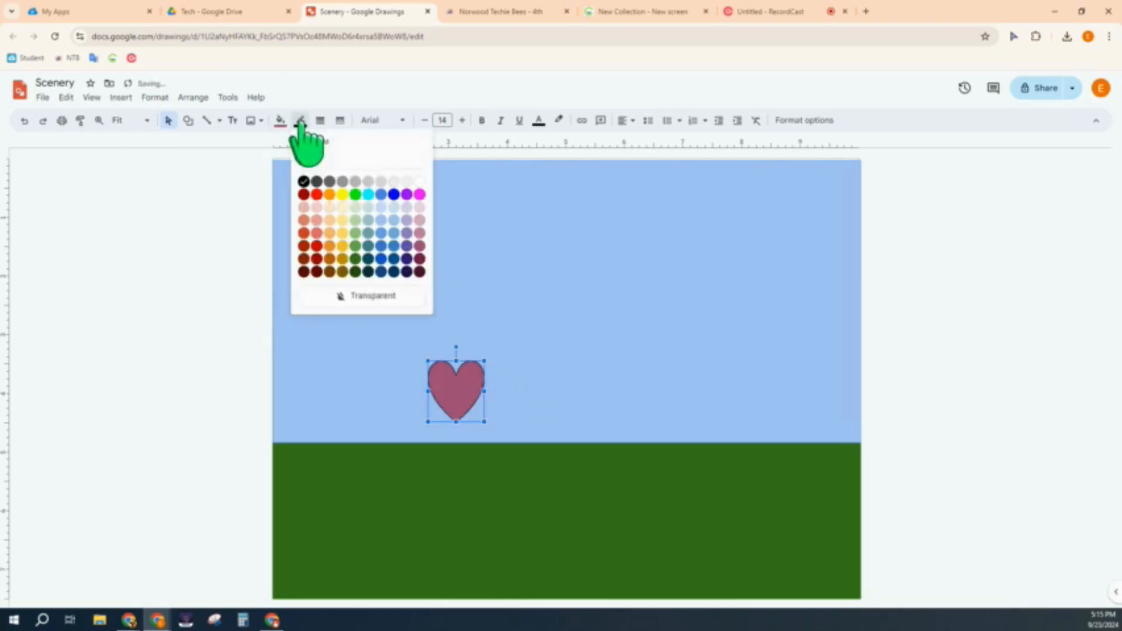
click(420, 245)
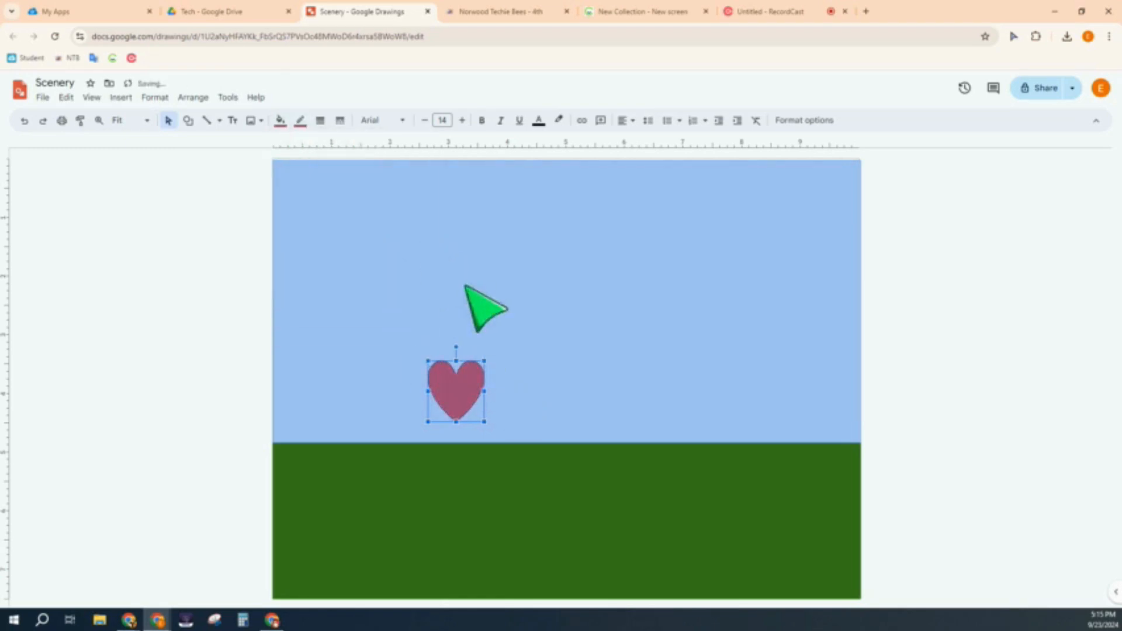
Step: Realign the blue sky rectangle with the canvas sides and the upper edge of the green ground
click(389, 351)
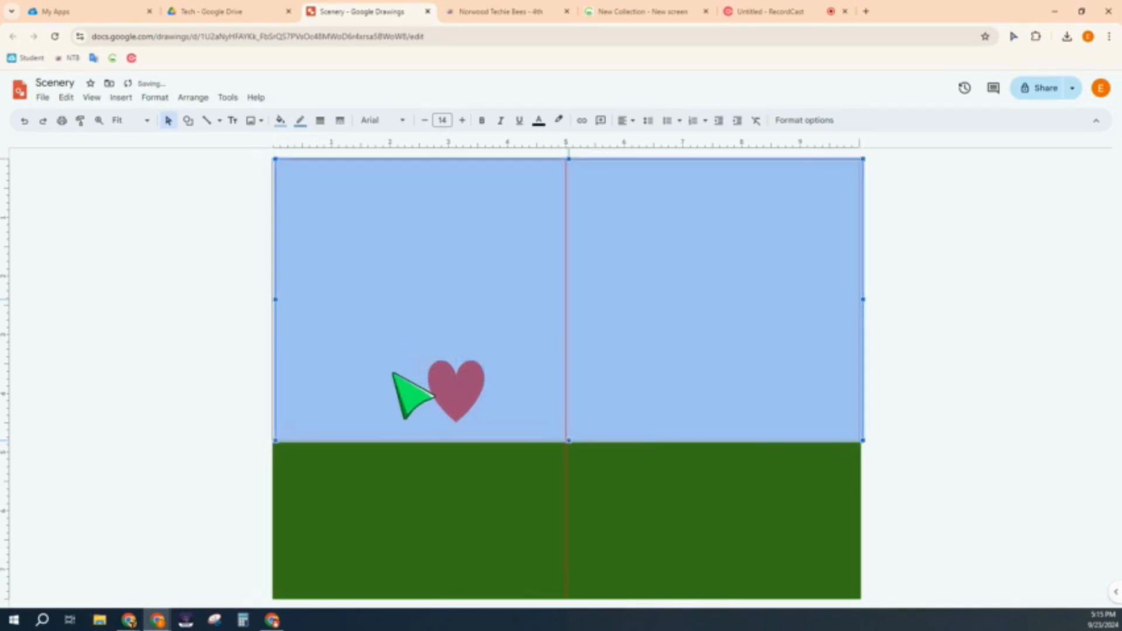
drag(393, 372, 391, 375)
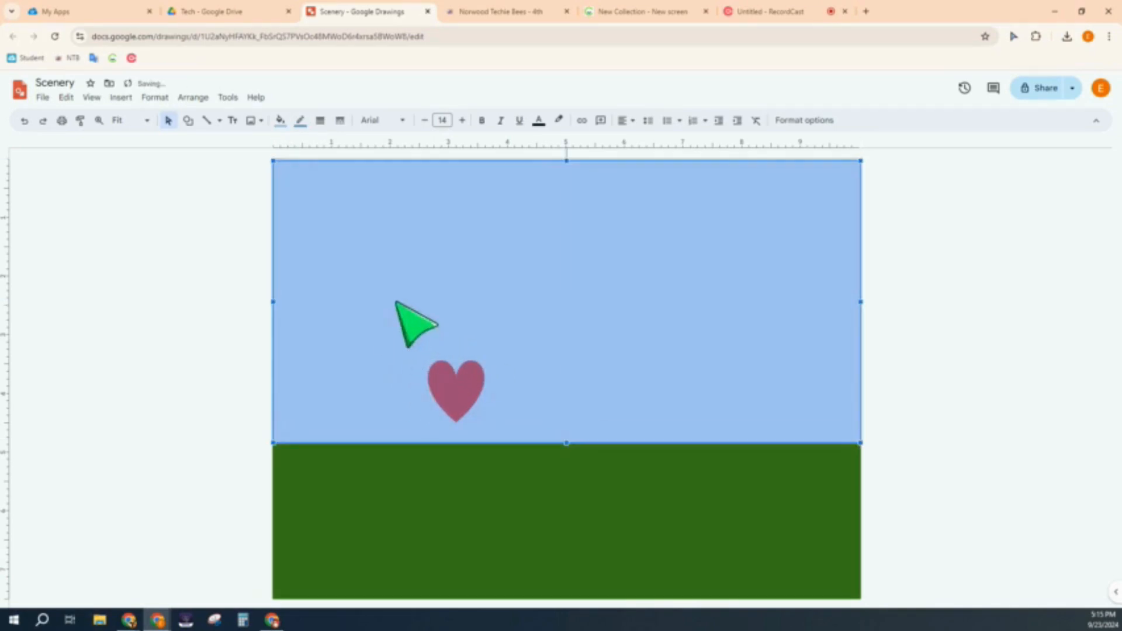
Step: Tilt the heart counterclockwise and move it slightly up and to the left in the sky
click(463, 398)
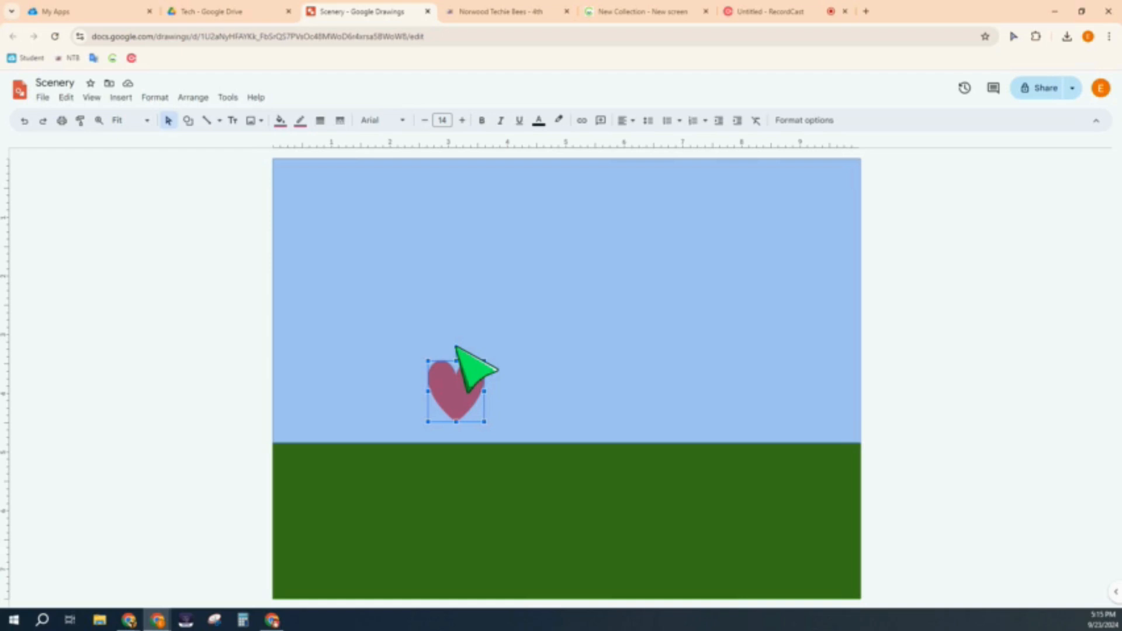
drag(456, 347, 445, 348)
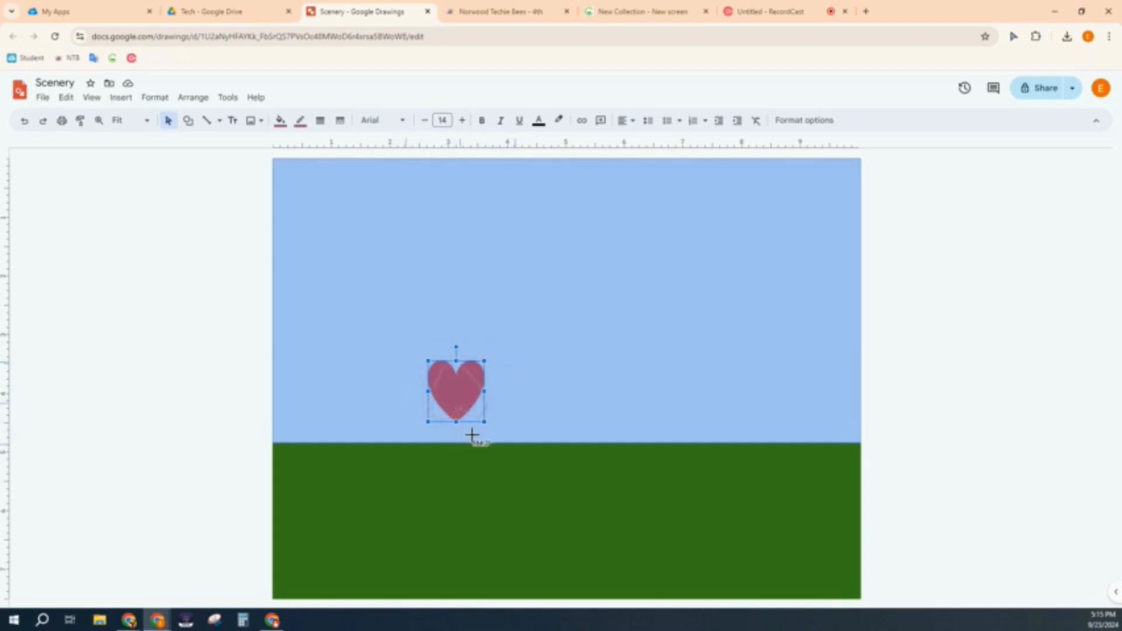
drag(471, 435, 457, 355)
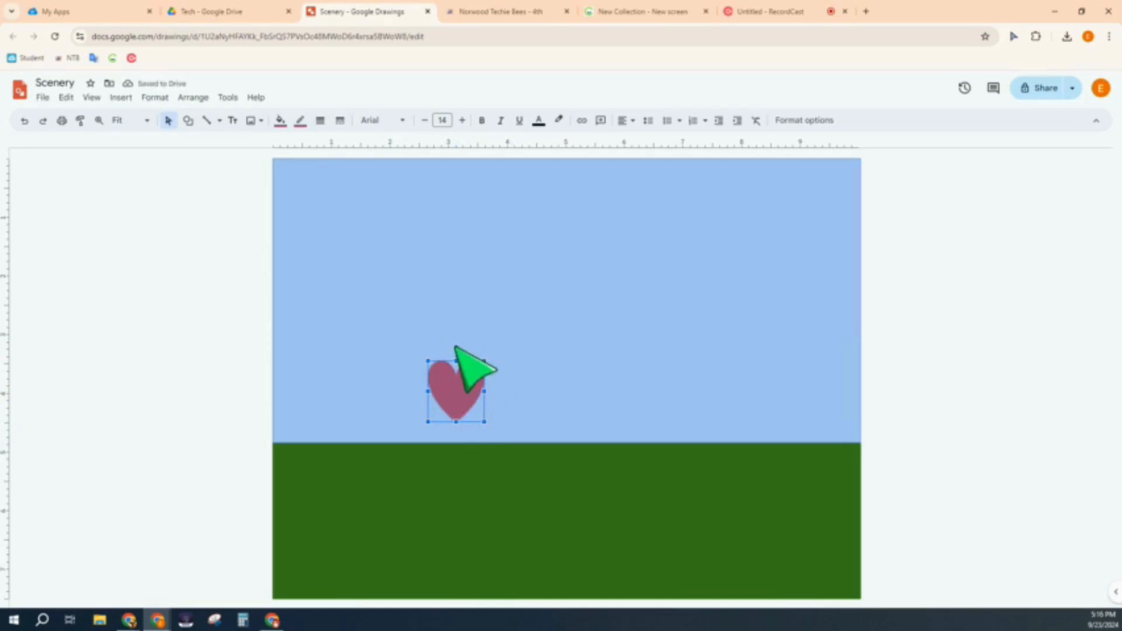
mouse_move(455, 349)
mouse_down()
mouse_move(439, 349)
mouse_move(439, 363)
mouse_up()
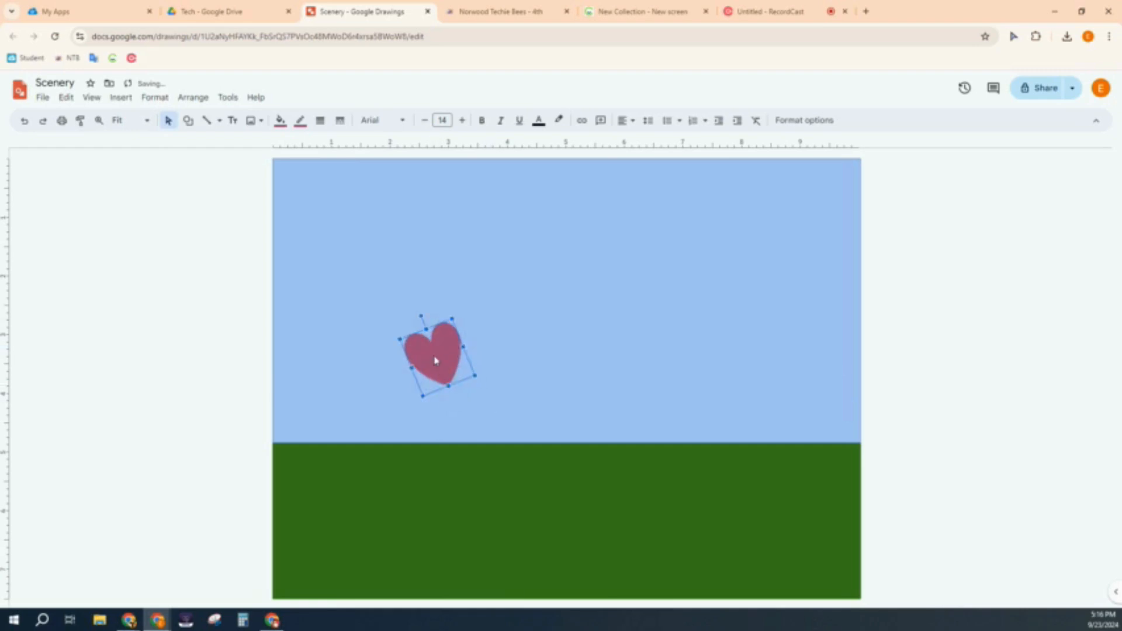
Step: Copy the tilted heart and paste a duplicate of it into the drawing
right_click(435, 360)
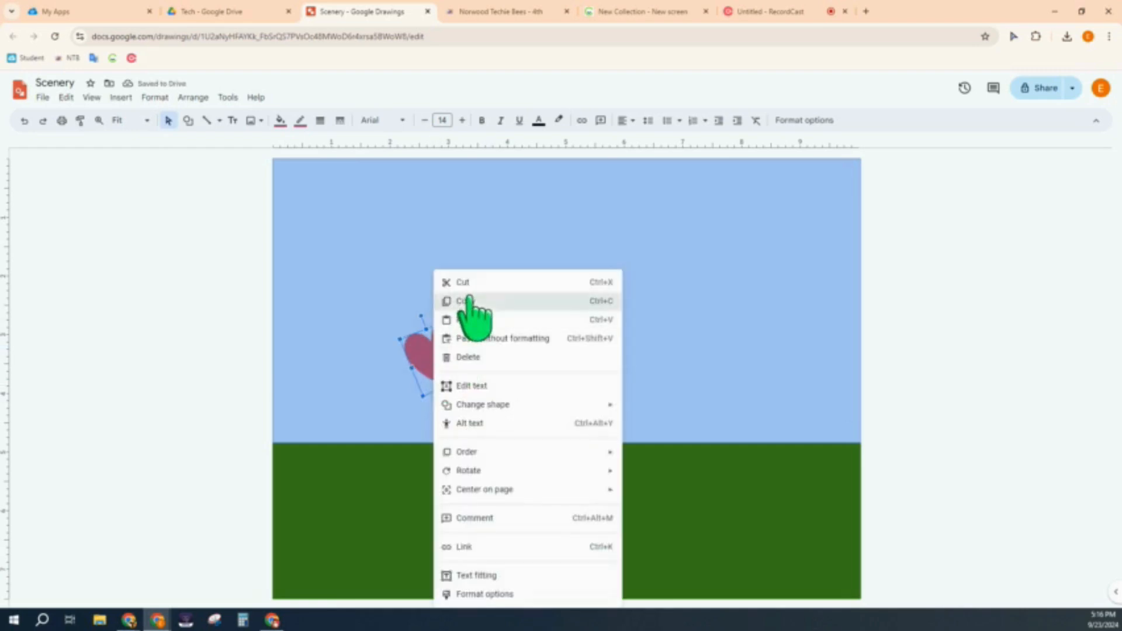
click(470, 303)
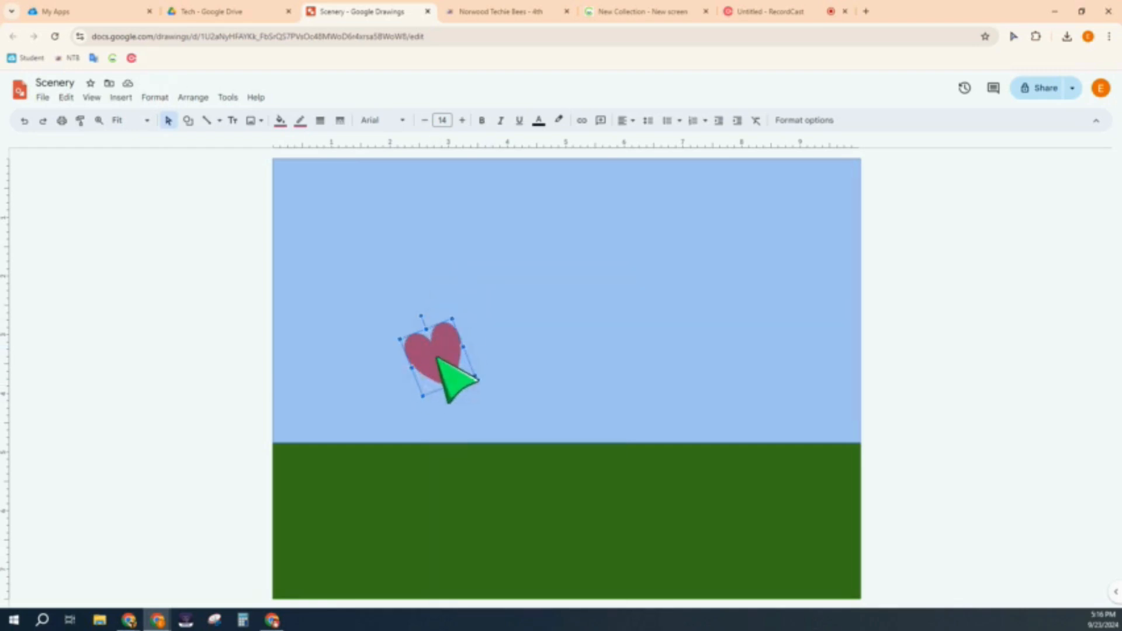
right_click(438, 361)
click(478, 301)
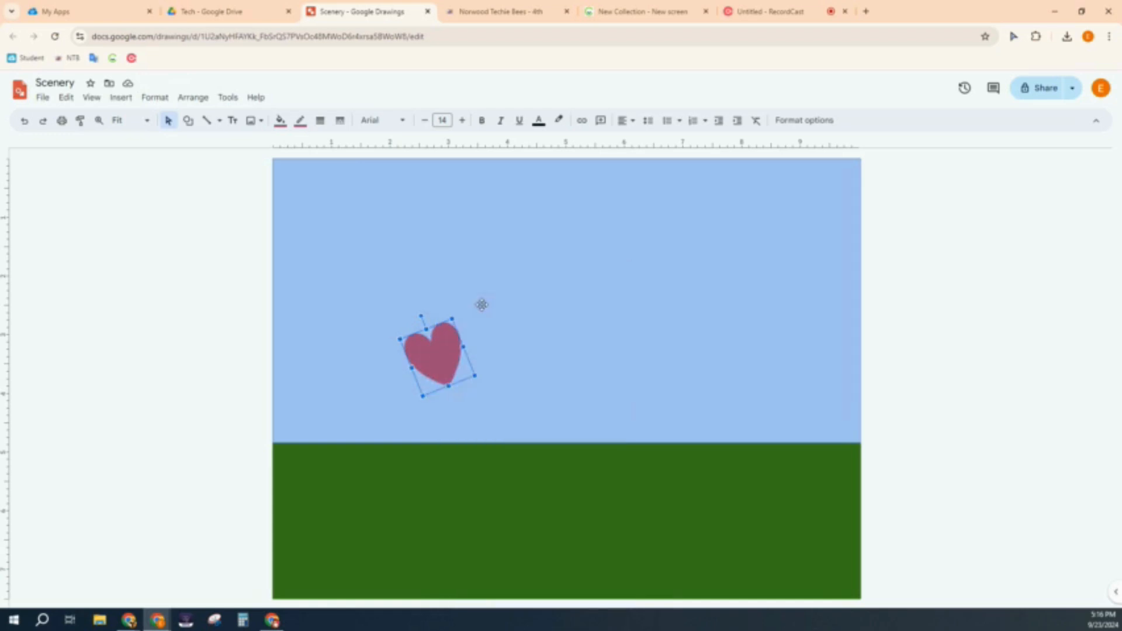
right_click(501, 306)
click(532, 318)
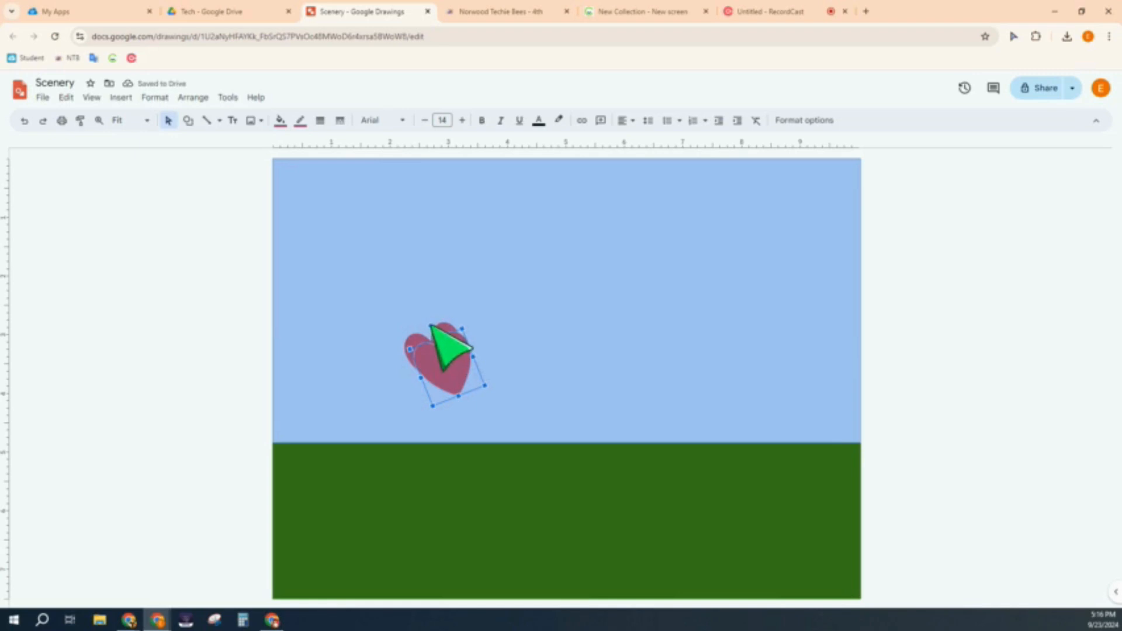
Step: Rotate the pasted heart clockwise and place it against the right side of the first heart, with their tips overlapping as petals
drag(469, 330, 497, 326)
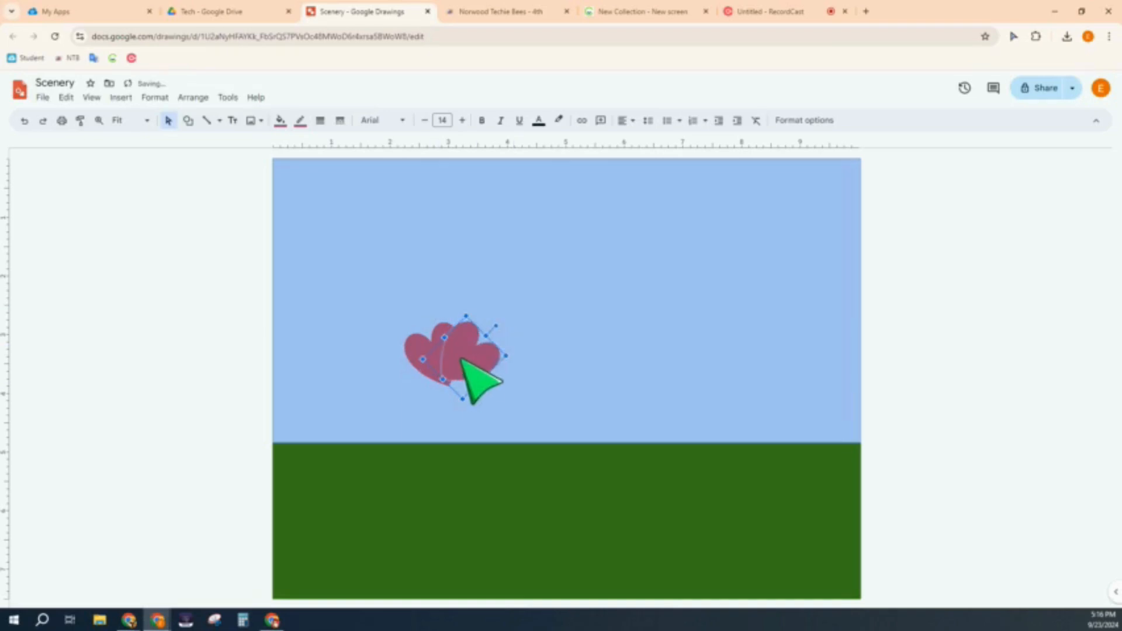
drag(463, 364, 463, 366)
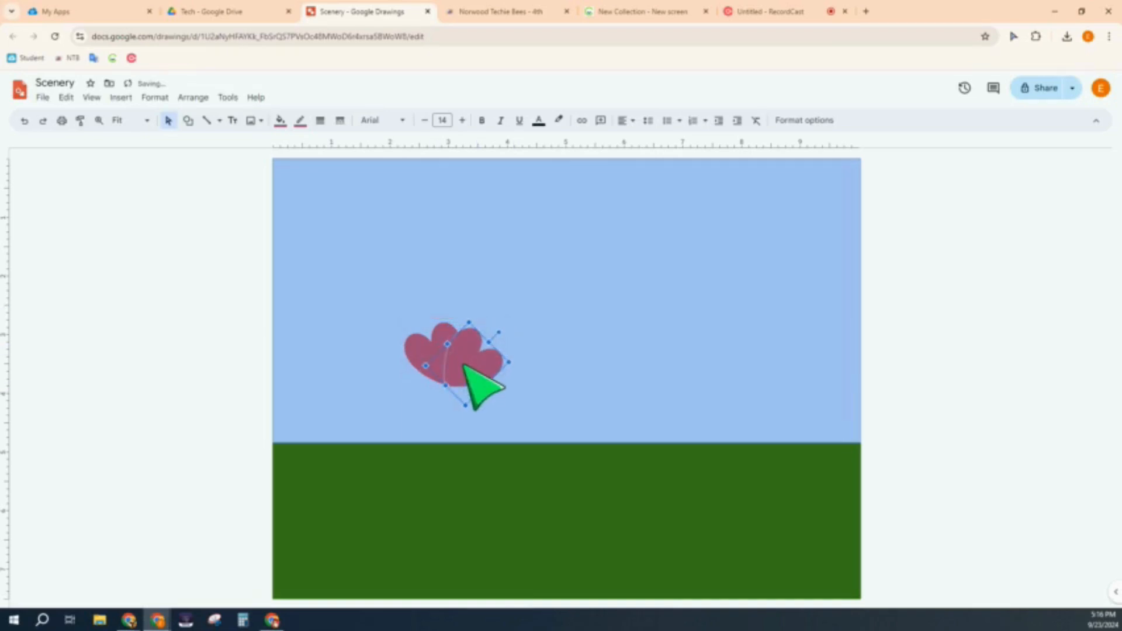
click(440, 396)
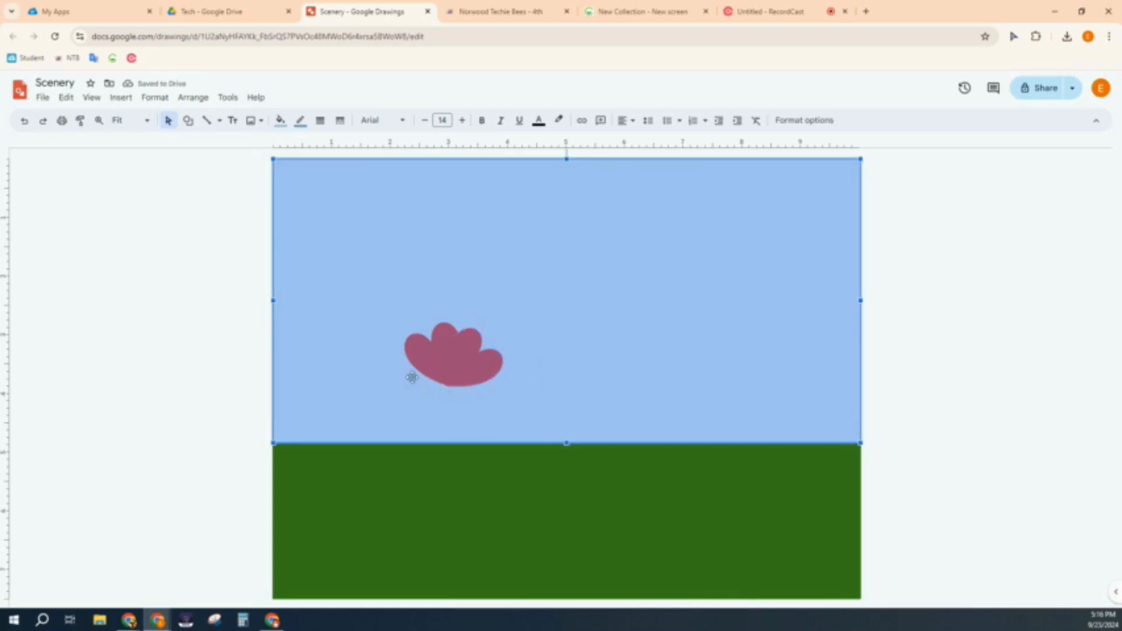
Step: Paste a third heart, rotate it so its lobes face lower left, and fit it below the first heart as another petal
right_click(548, 367)
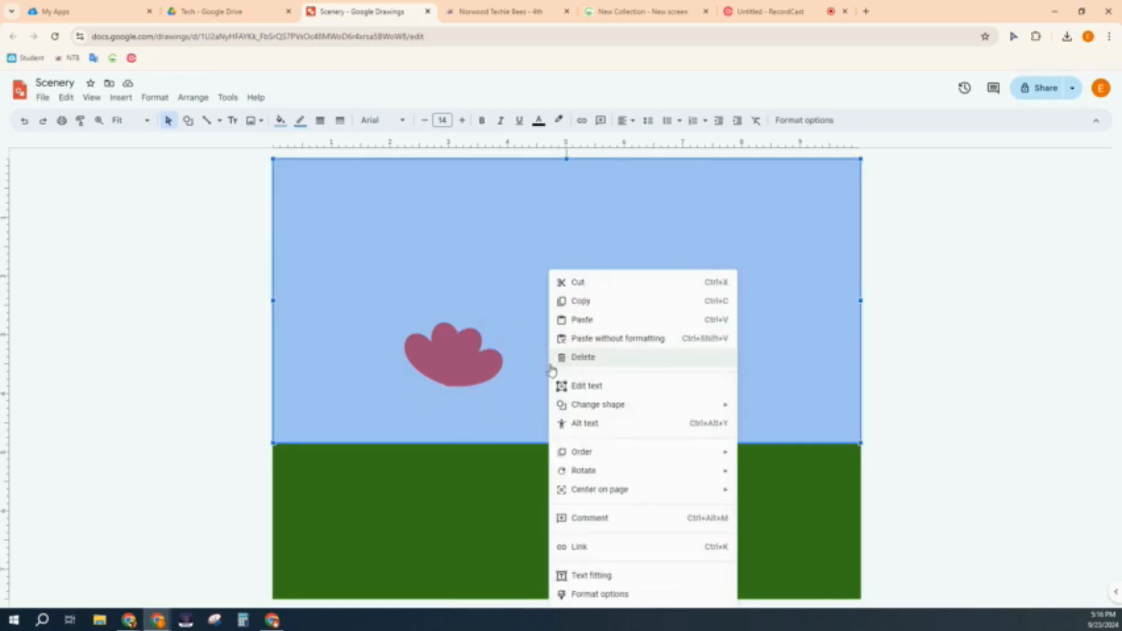
click(586, 319)
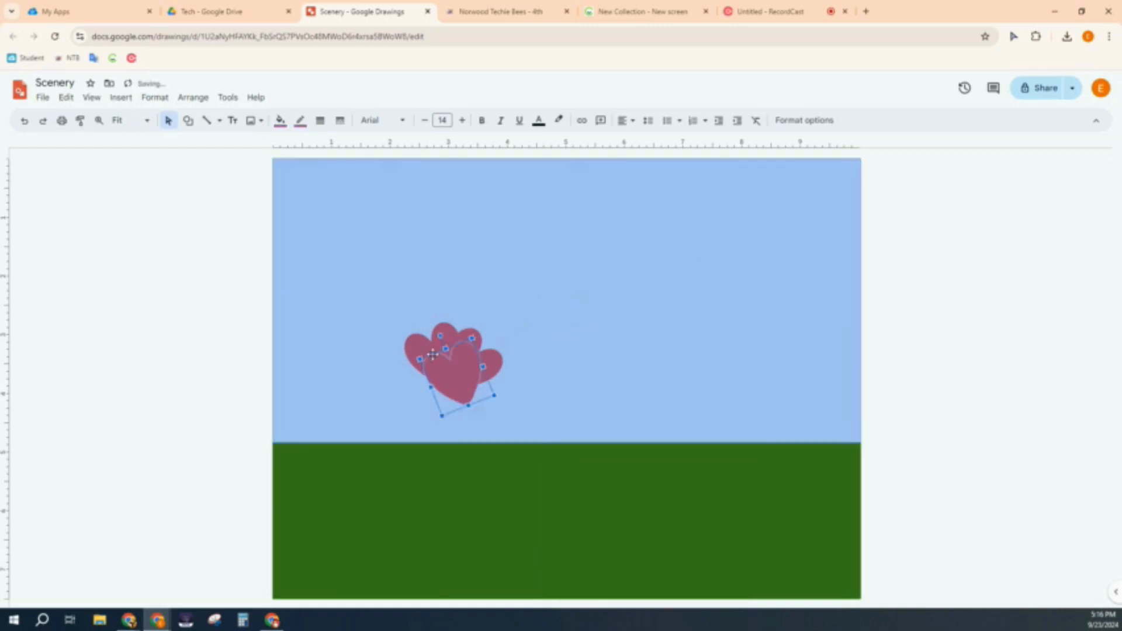
drag(436, 340, 413, 373)
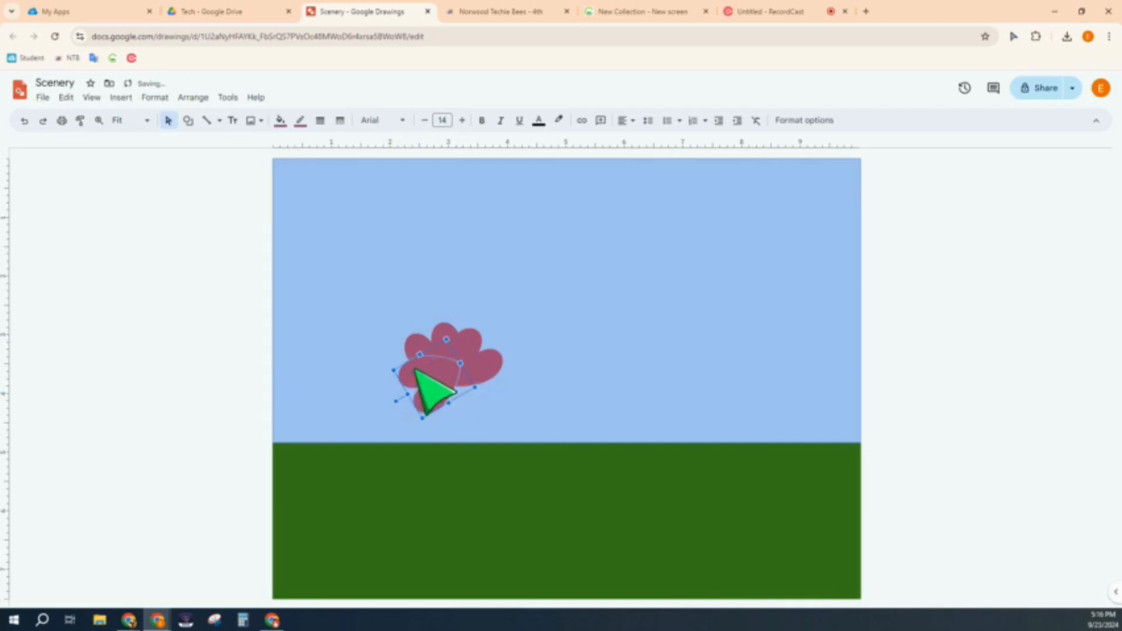
Step: Paste a fourth heart, rotate it so its lobes face lower right, and fit it into the remaining gap to complete the flower
right_click(553, 349)
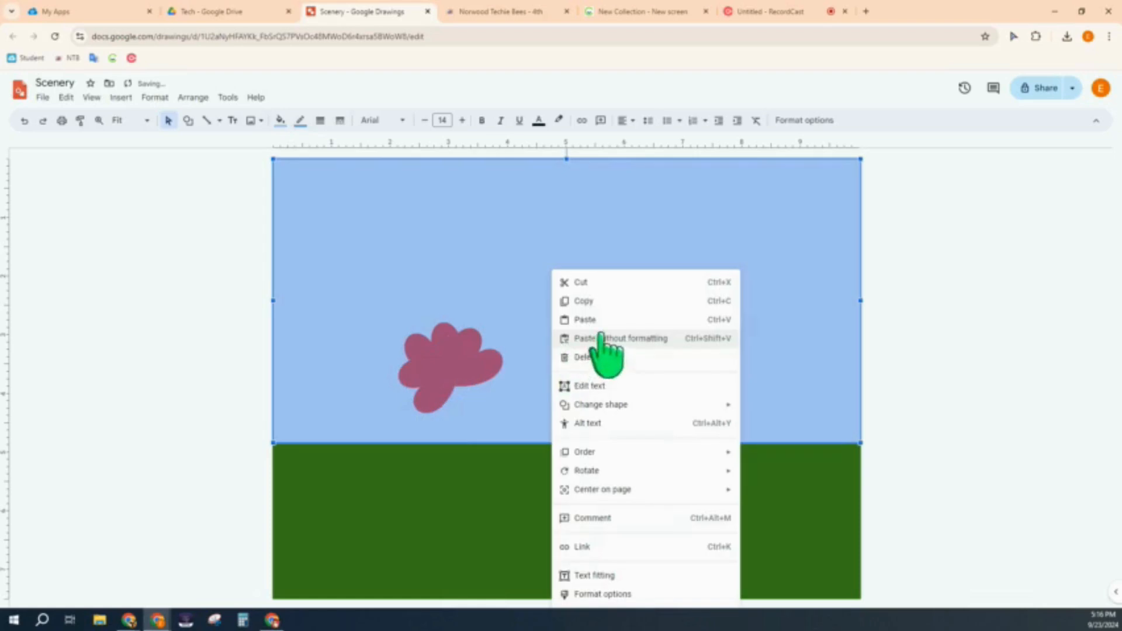
click(584, 320)
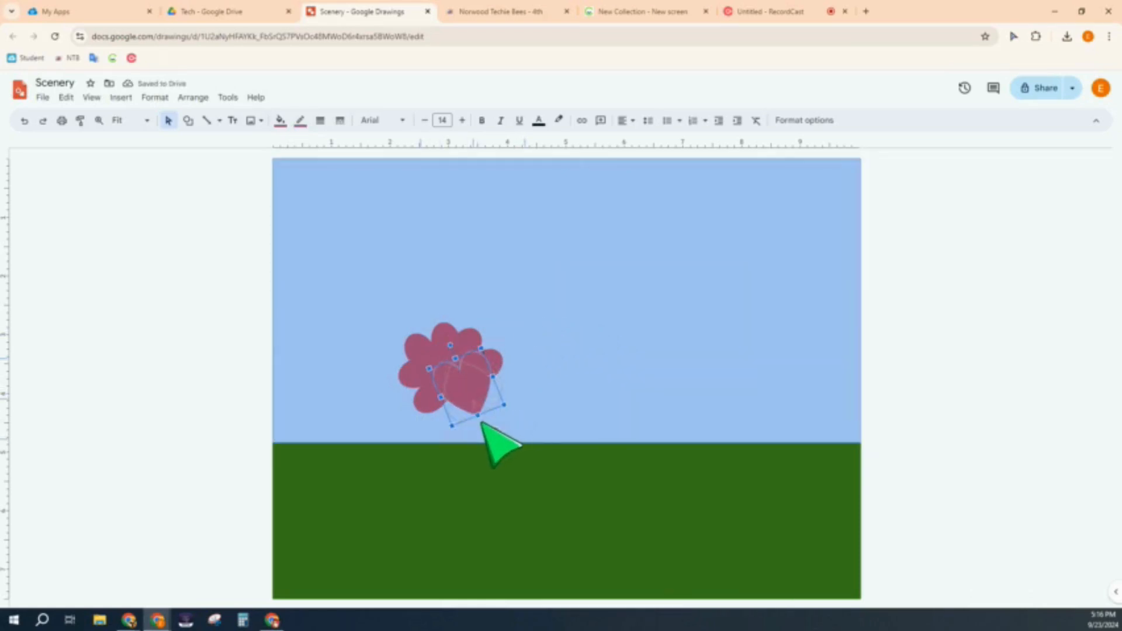
drag(484, 422, 472, 390)
click(546, 418)
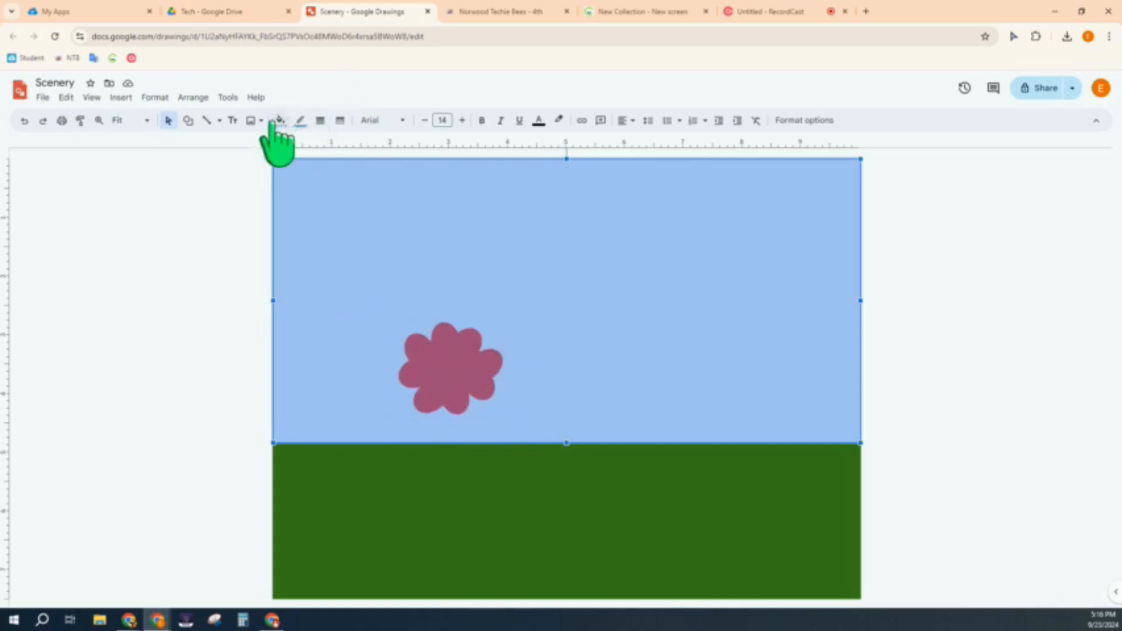
Step: Draw a small oval at the center of the heart-petal flower
click(188, 120)
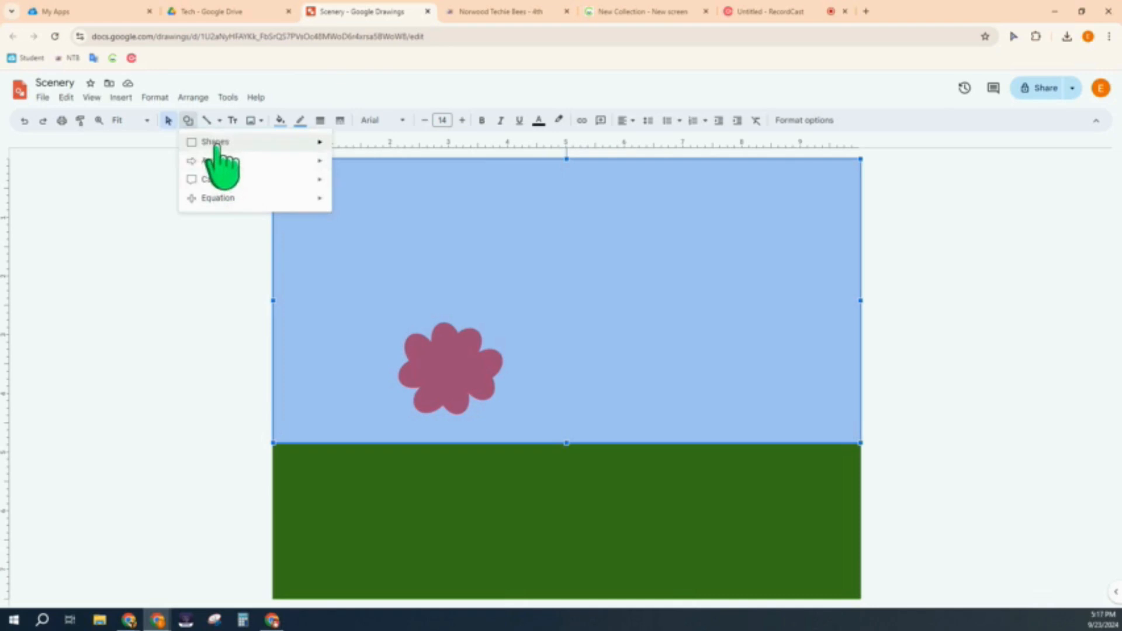
mouse_move(231, 145)
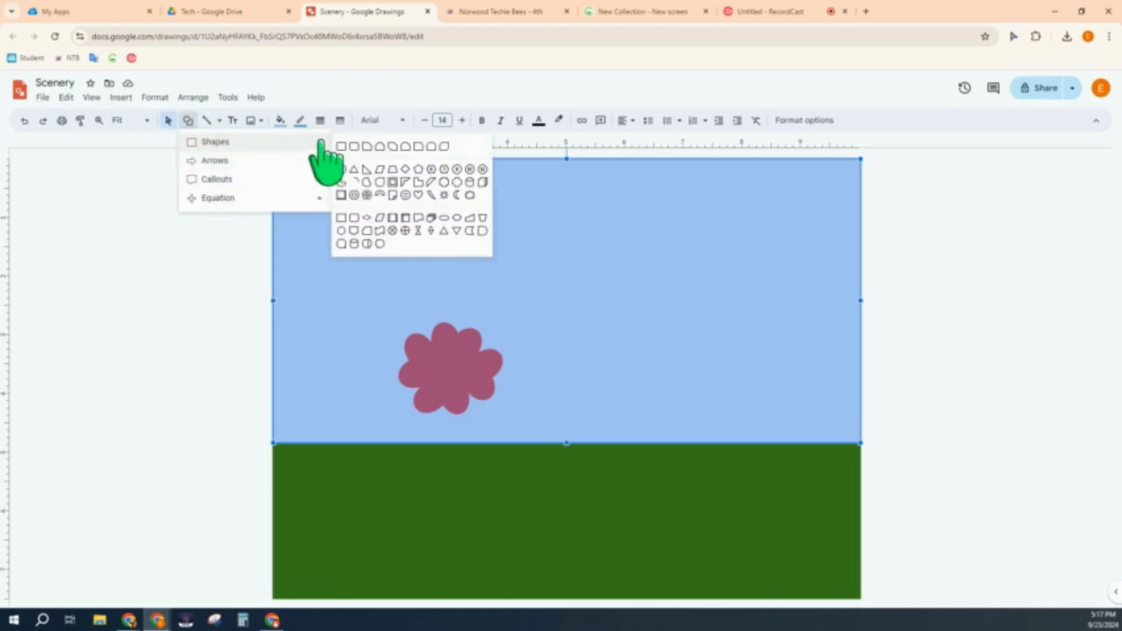
click(342, 169)
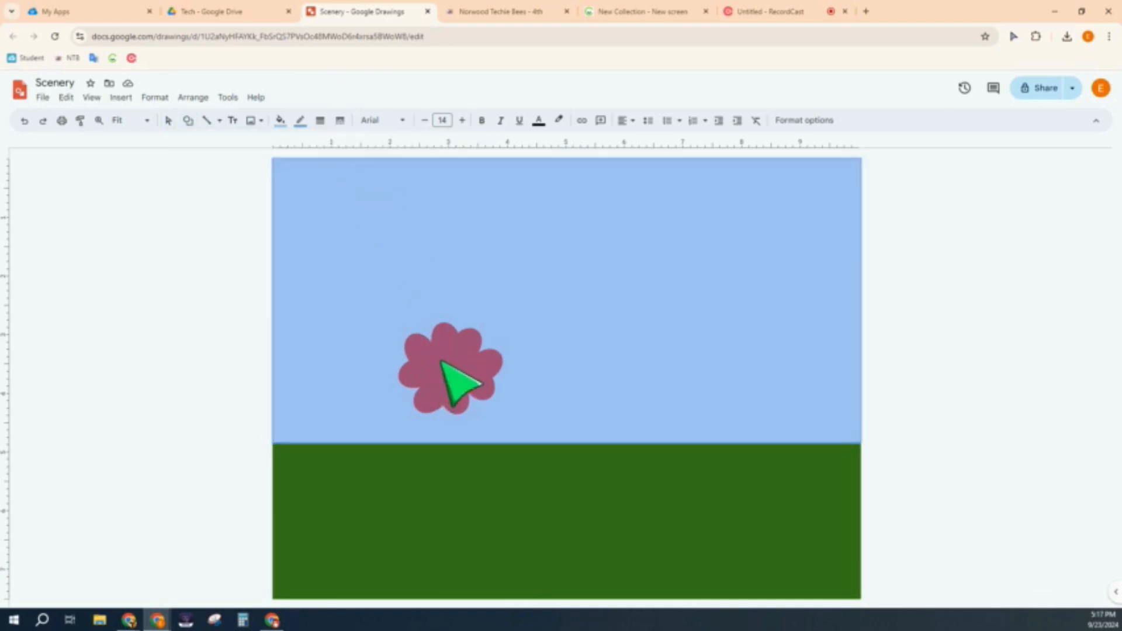
drag(441, 362, 456, 378)
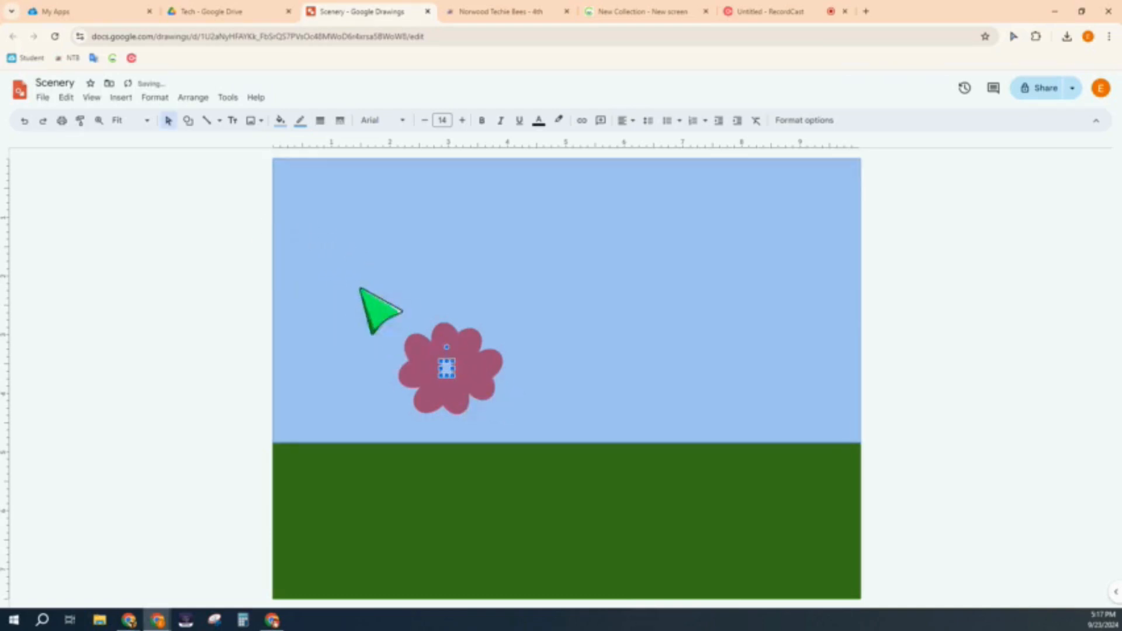
Step: Give the flower's center oval a solid yellow fill and a yellow border color
click(280, 120)
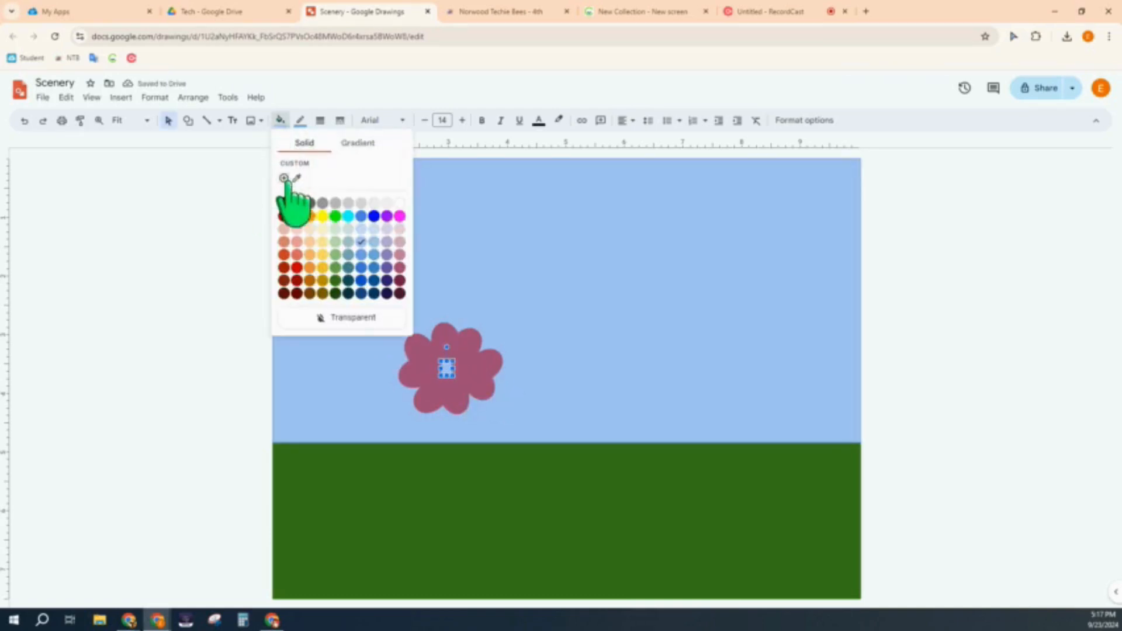
click(322, 216)
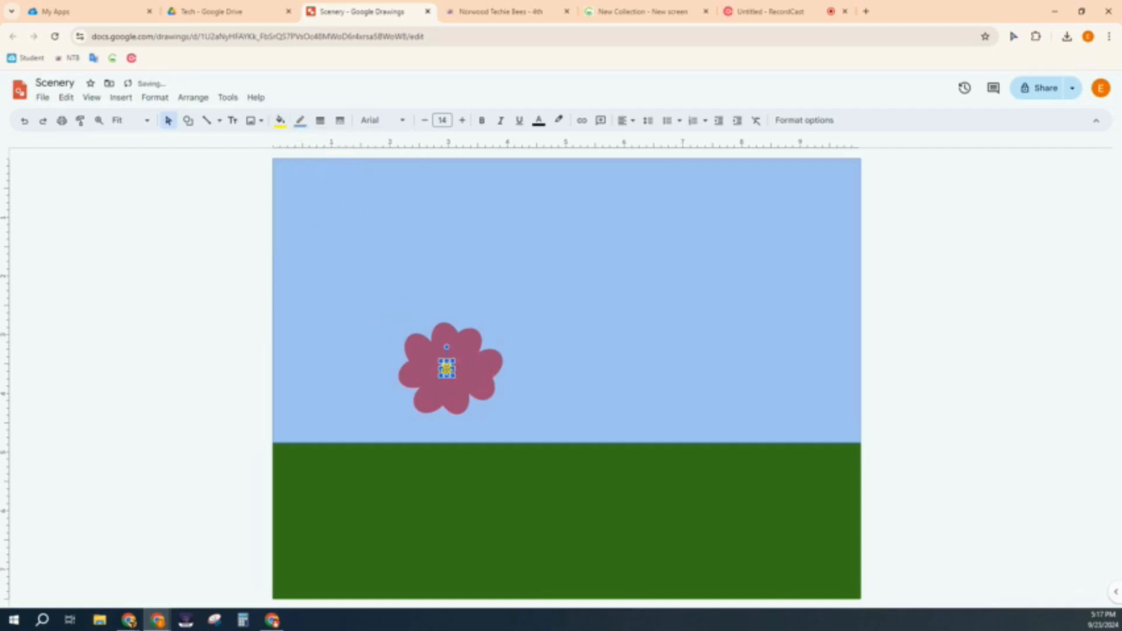
click(299, 120)
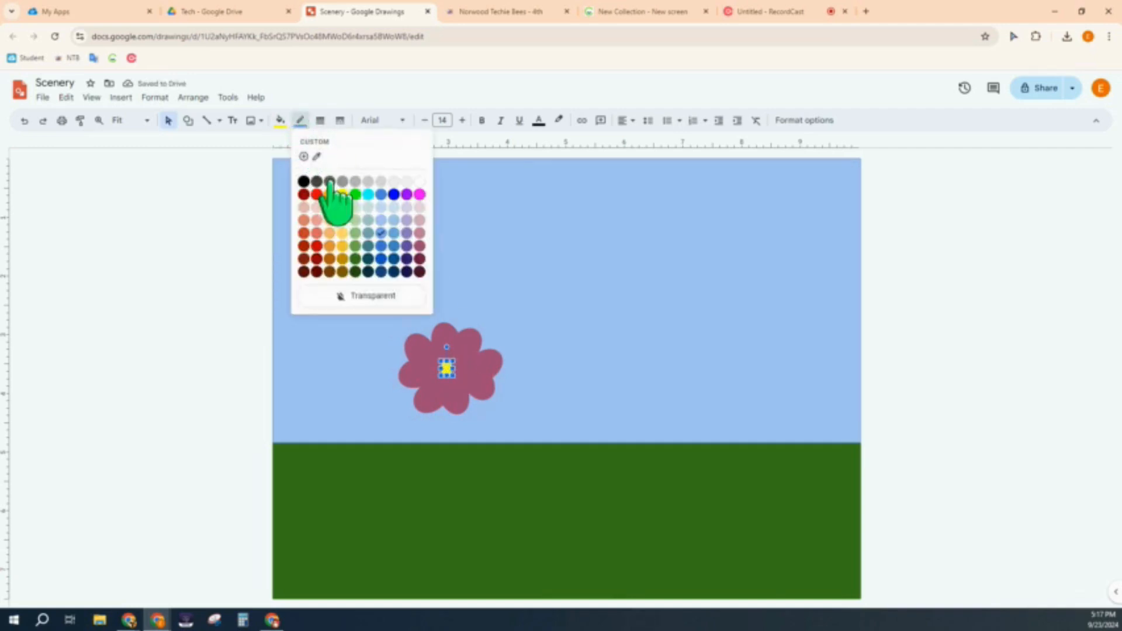
click(342, 194)
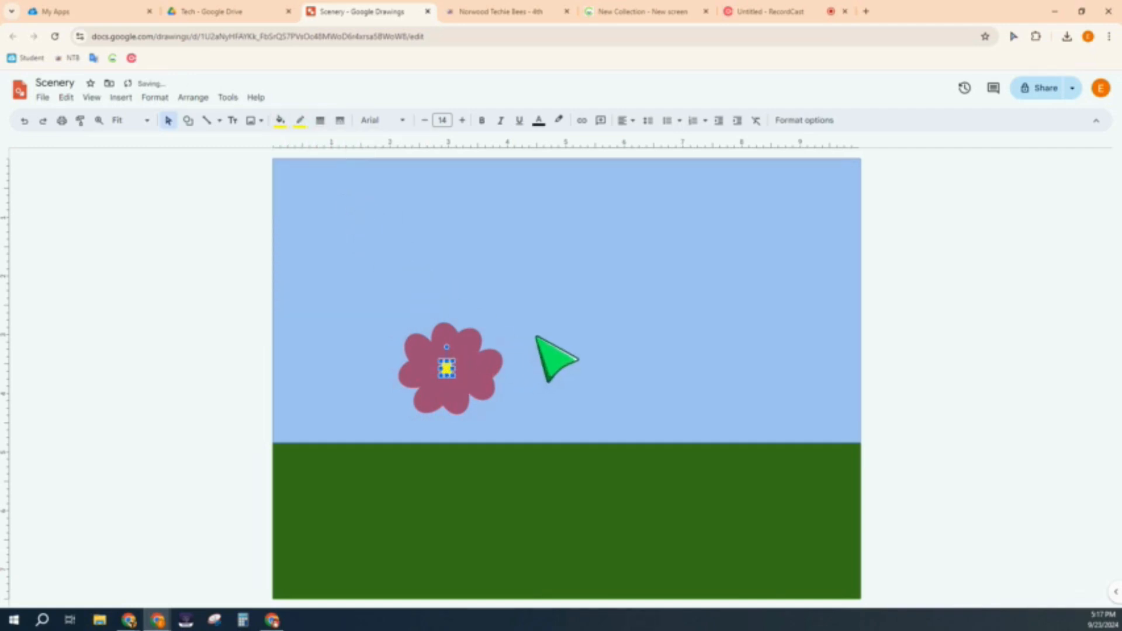
click(169, 354)
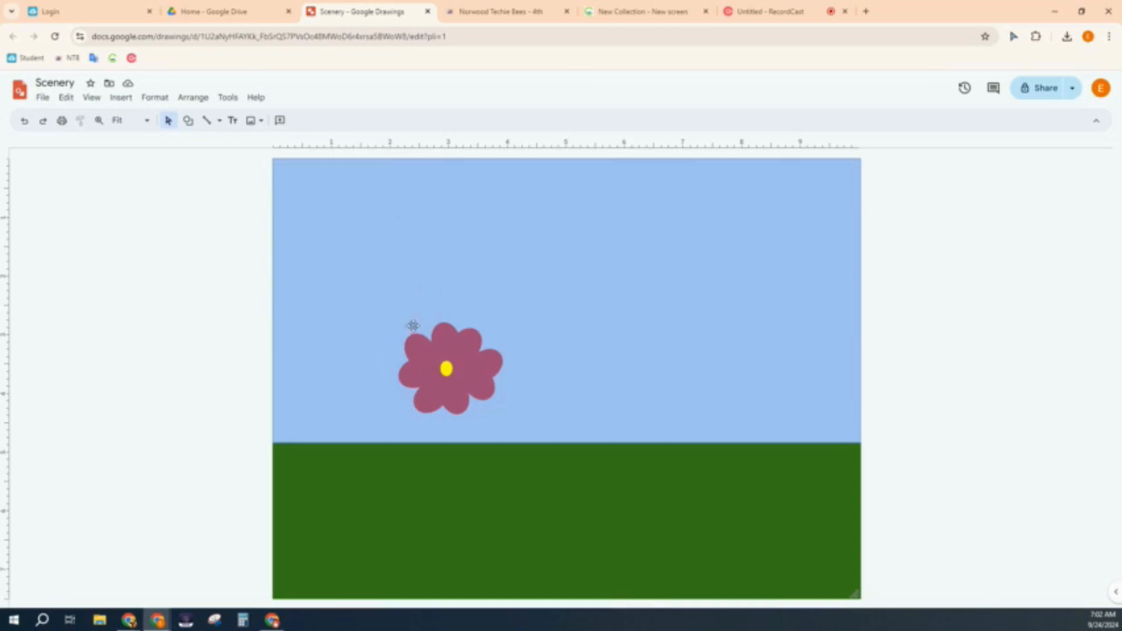
Step: Draw a slightly curved stem with the Scribble line tool from the flower's lower edge down into the green ground
click(219, 121)
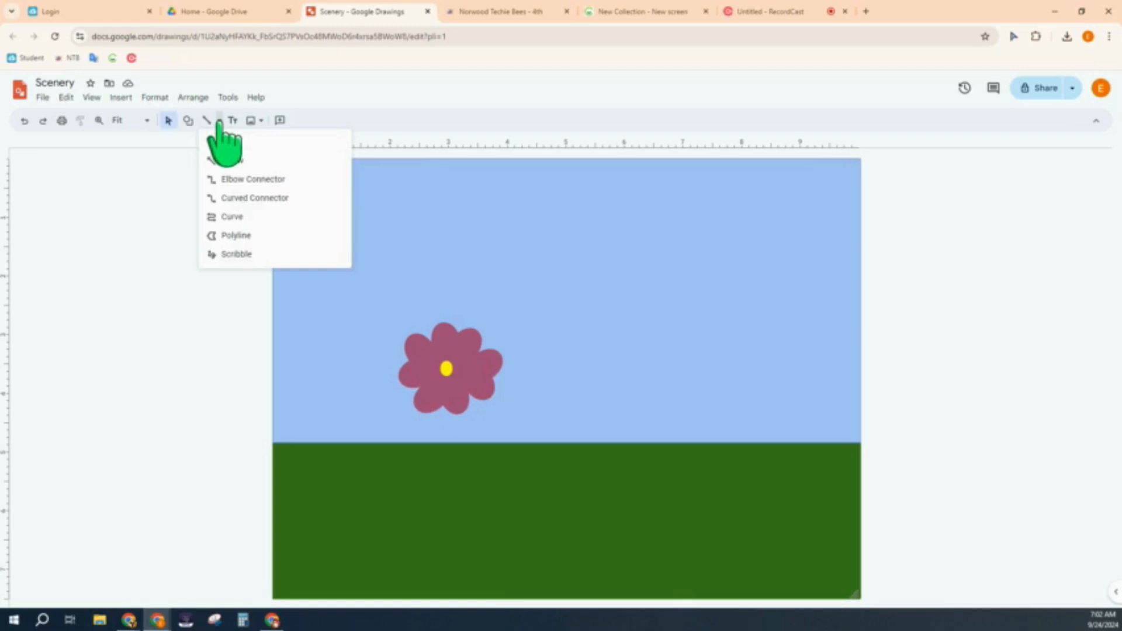
click(236, 254)
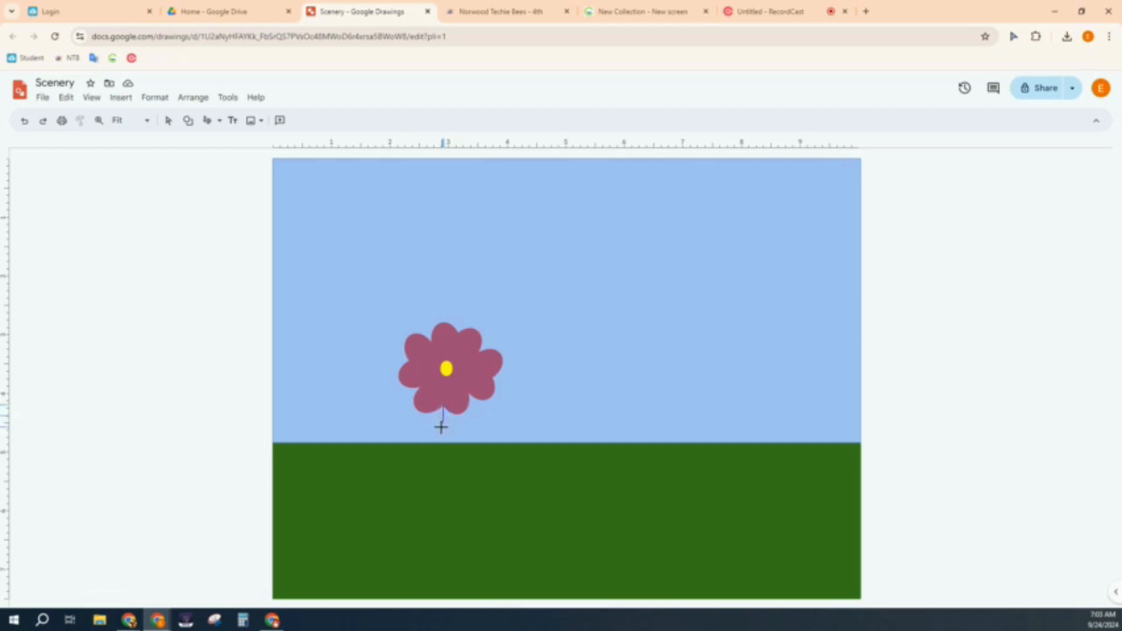
double_click(429, 456)
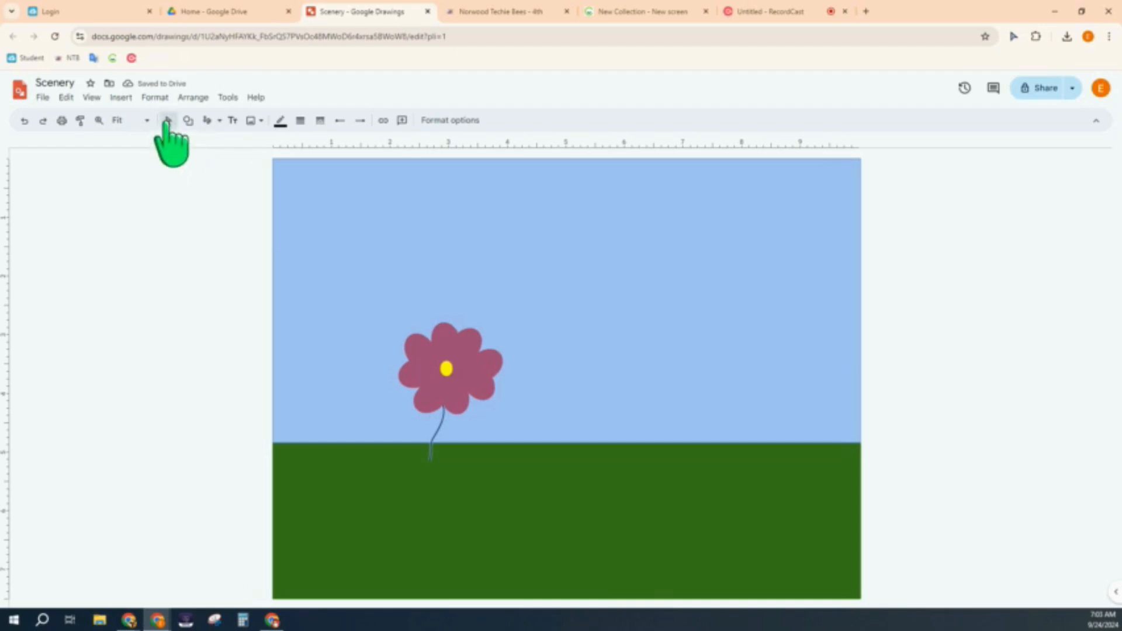
Step: Set the flower stem's line weight to 8px and its line color to bright green
click(167, 121)
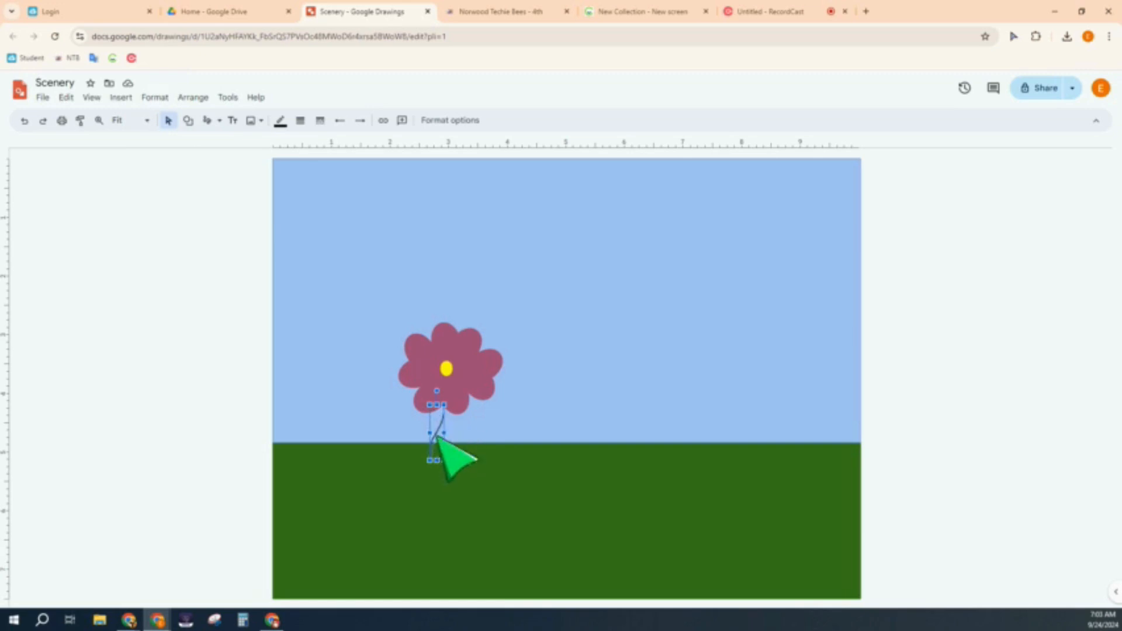
click(300, 121)
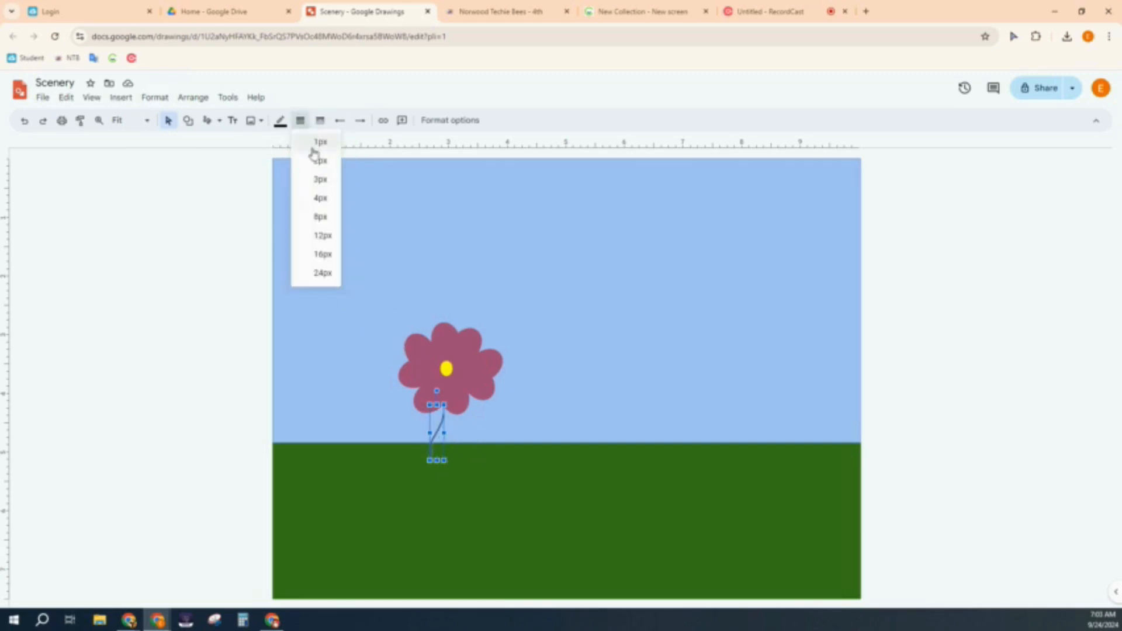
click(320, 218)
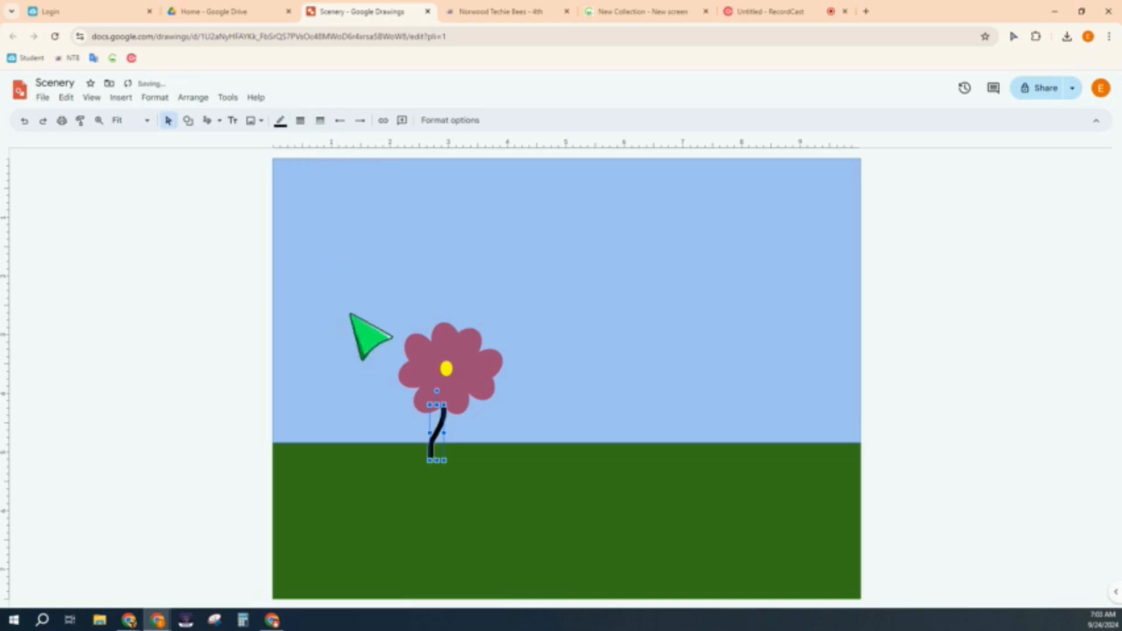
click(279, 121)
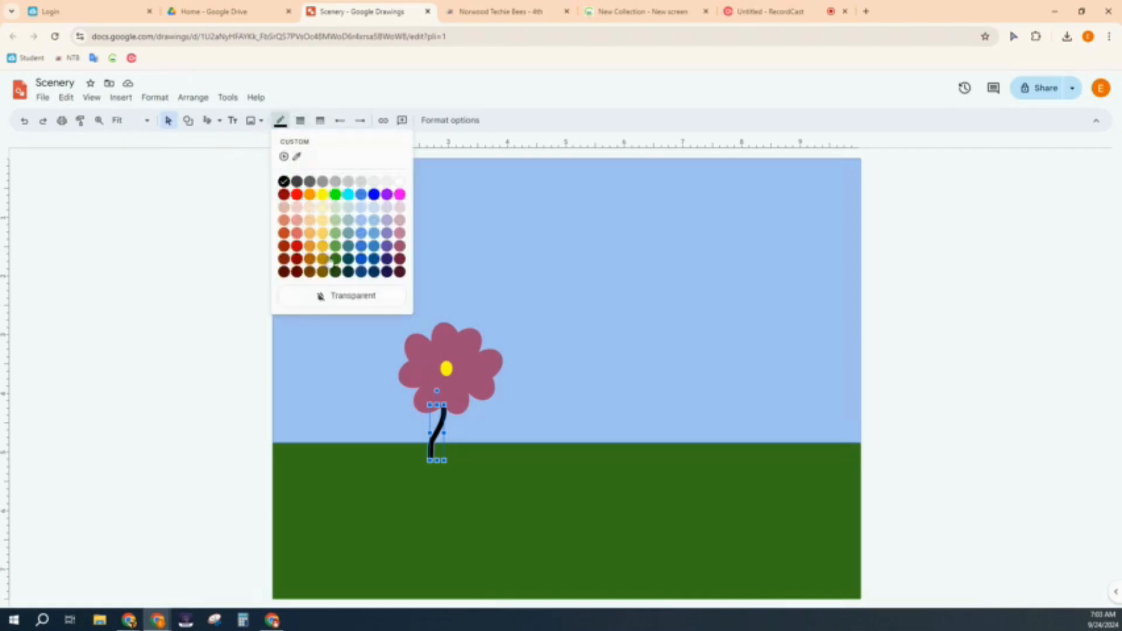
click(336, 246)
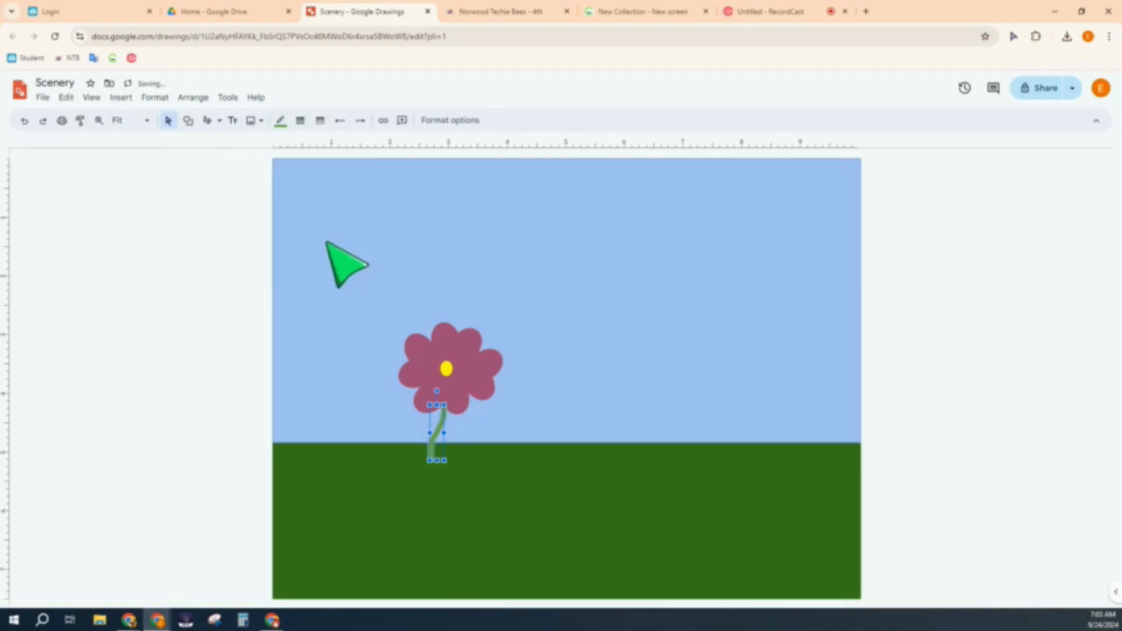
click(280, 121)
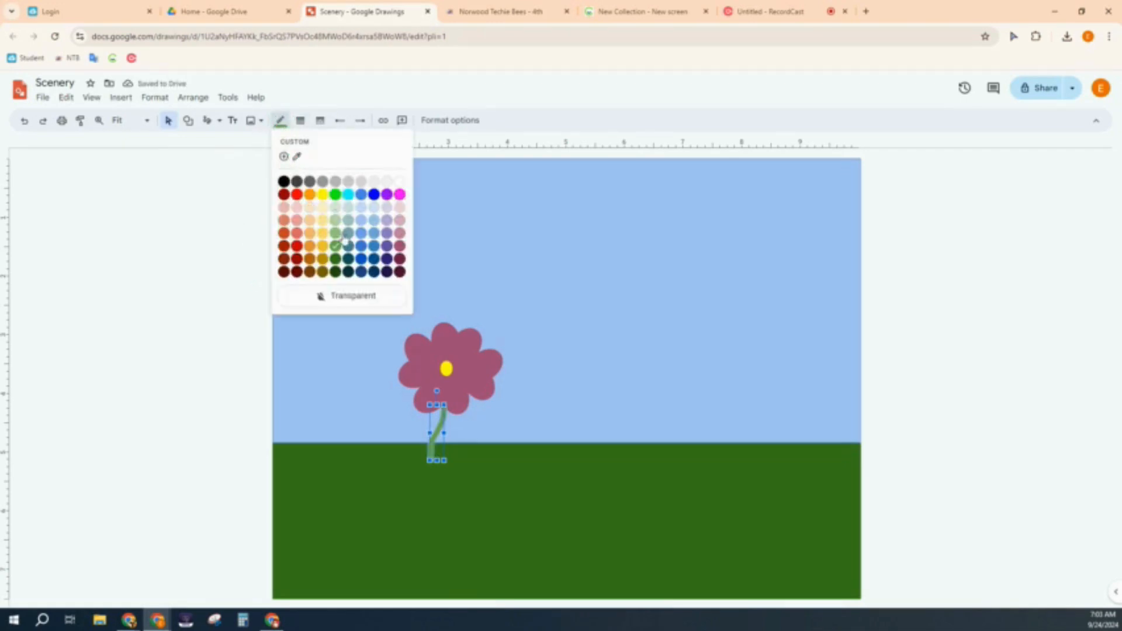
click(335, 194)
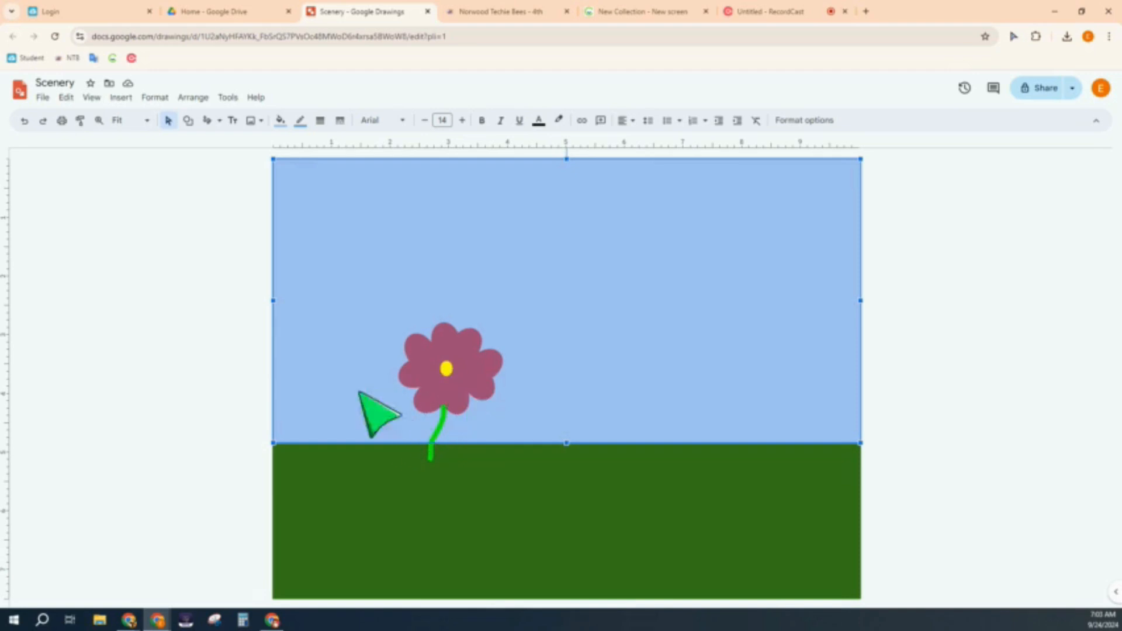
click(189, 402)
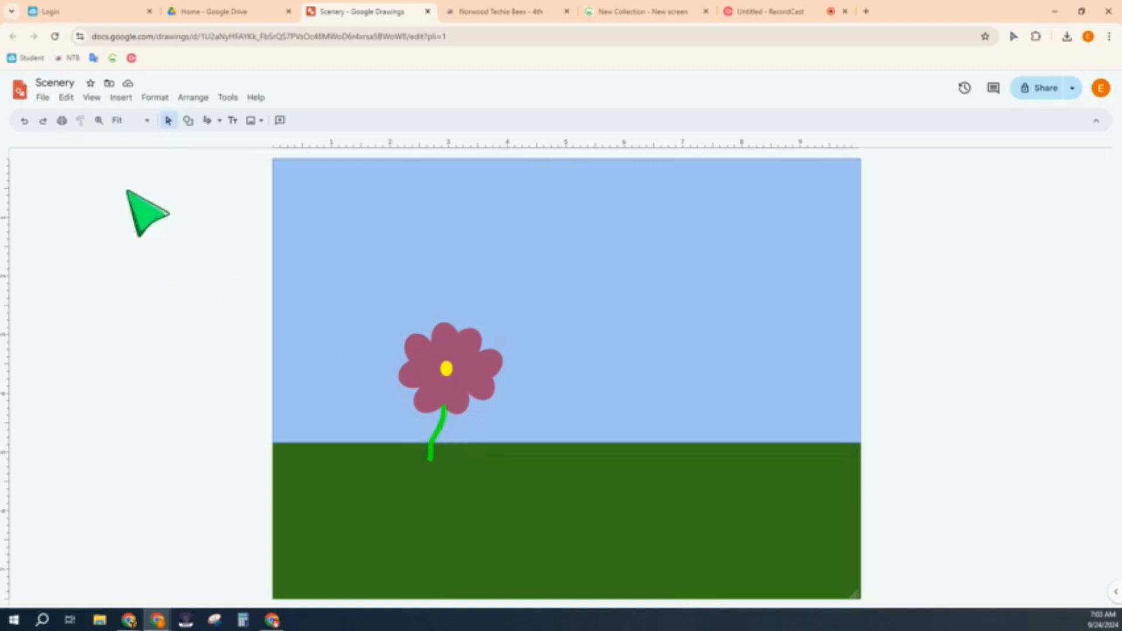
Step: Draw a small lightning bolt shape as a leaf just right of the flower's stem
click(188, 121)
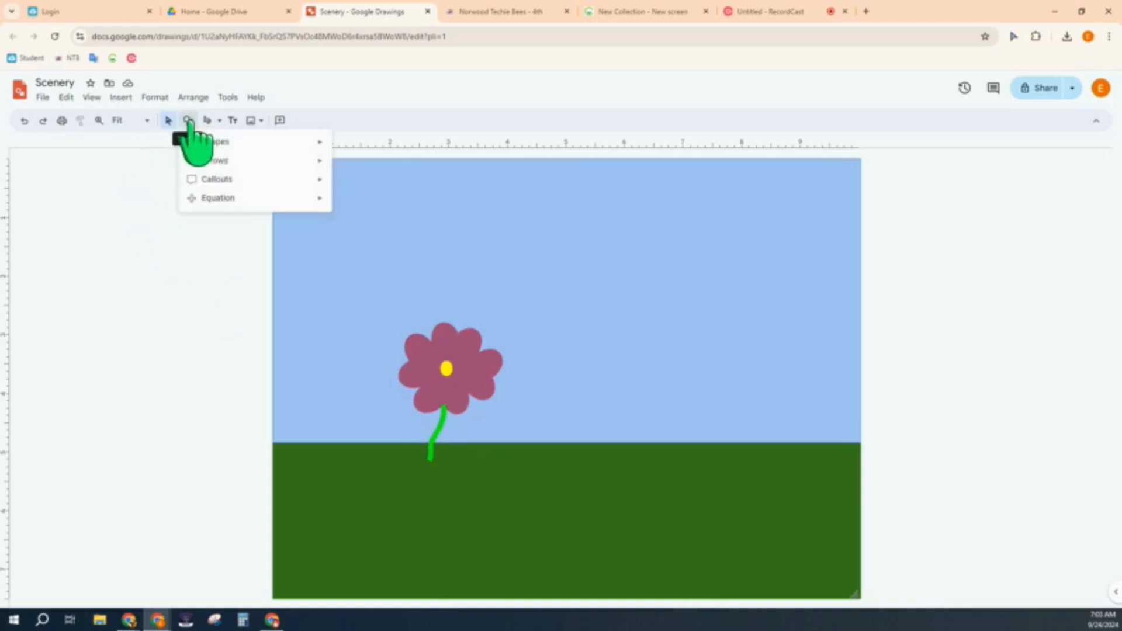
mouse_move(214, 143)
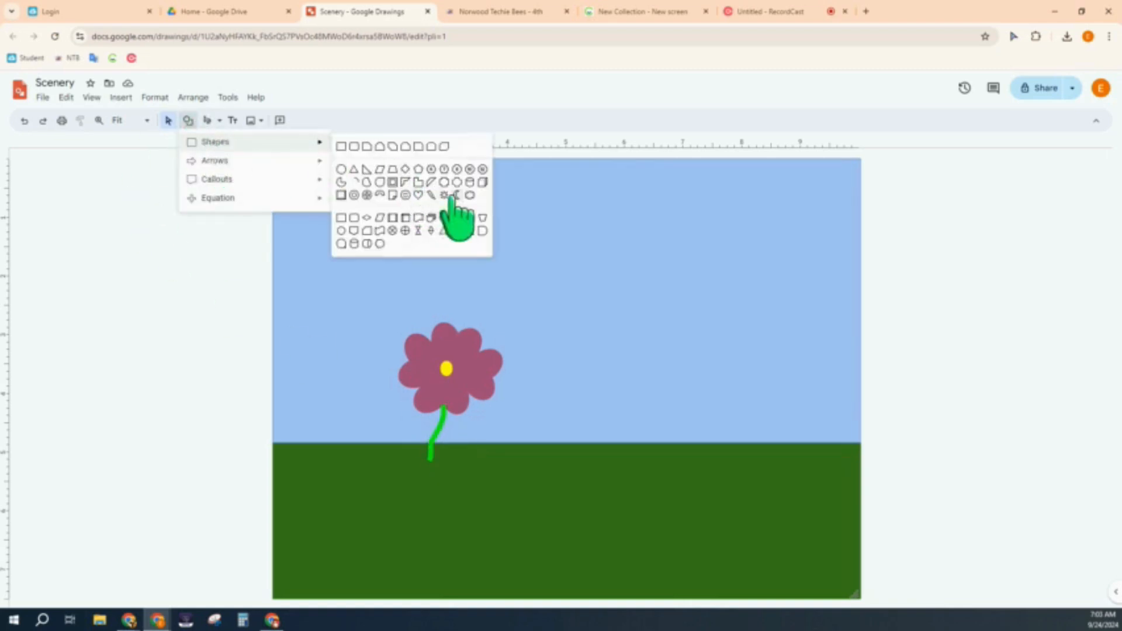
click(432, 195)
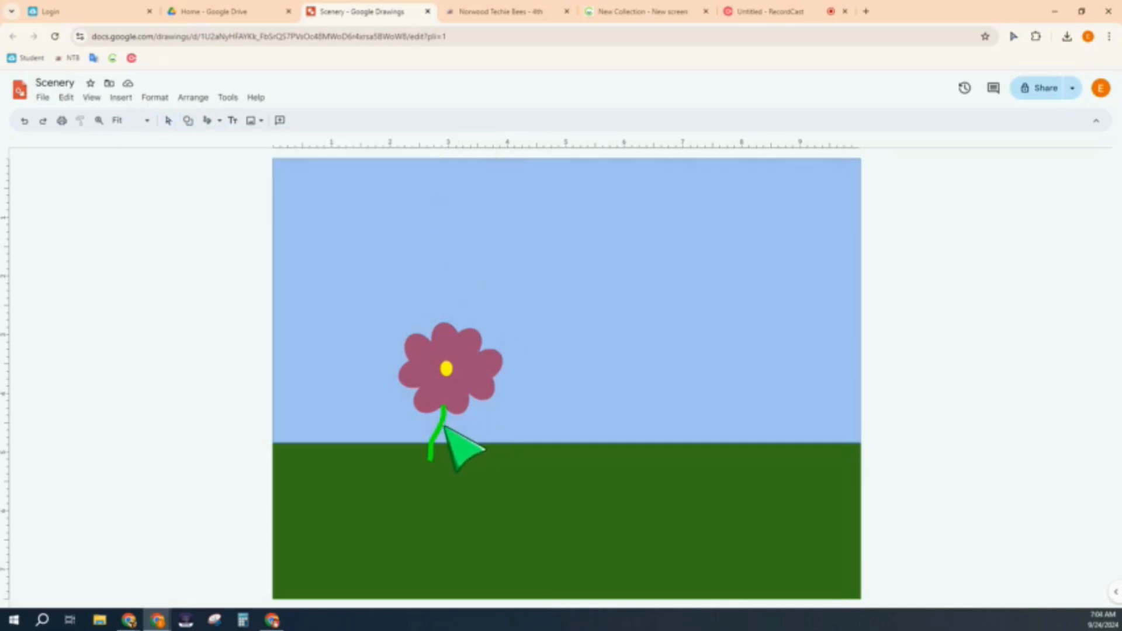
drag(452, 430, 475, 451)
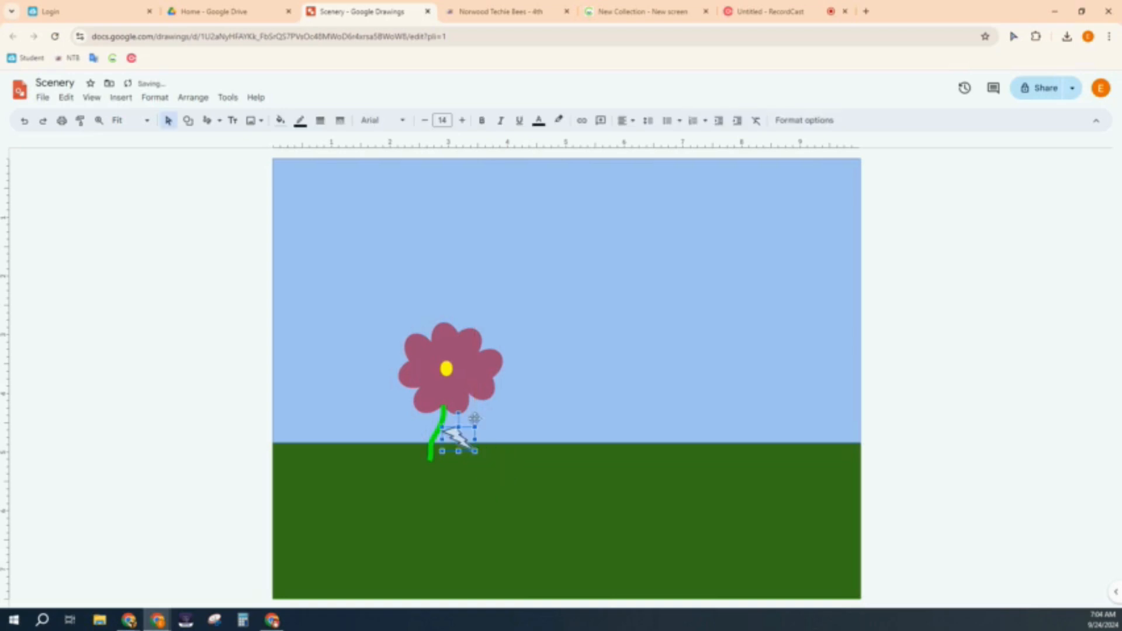
Step: Give the lightning bolt leaf a solid bright green fill and a matching bright green border
click(280, 120)
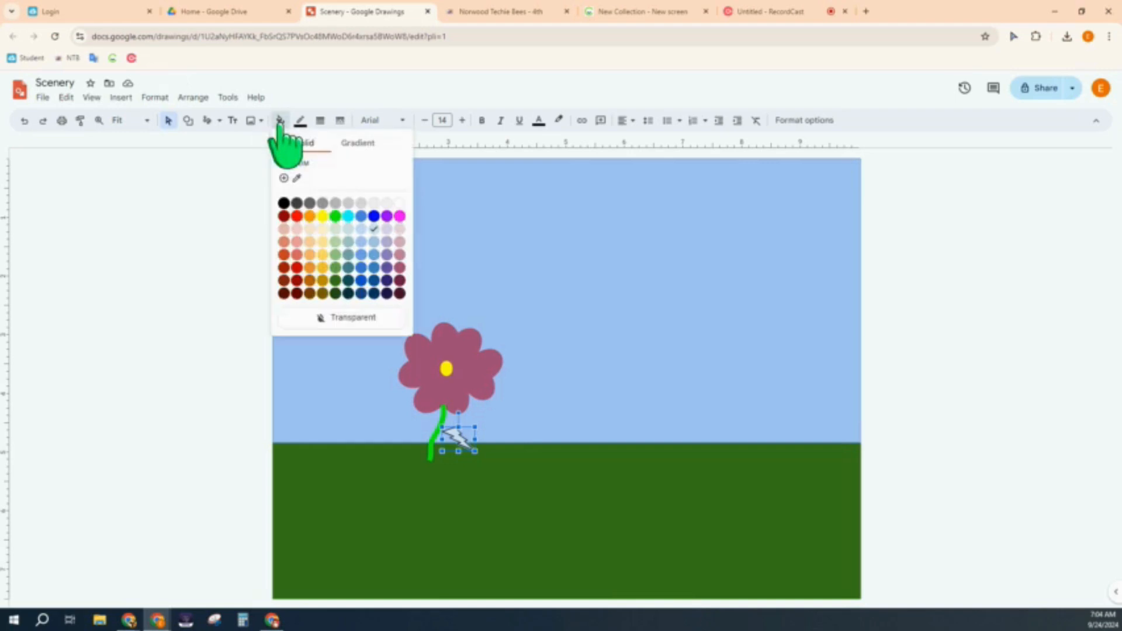
click(335, 216)
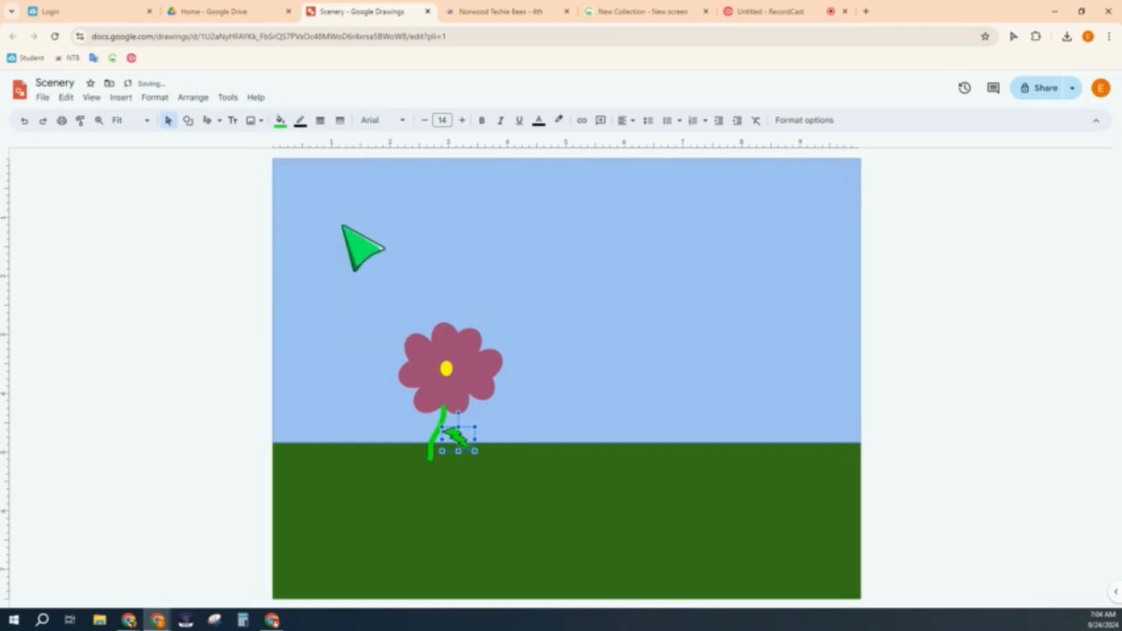
click(301, 121)
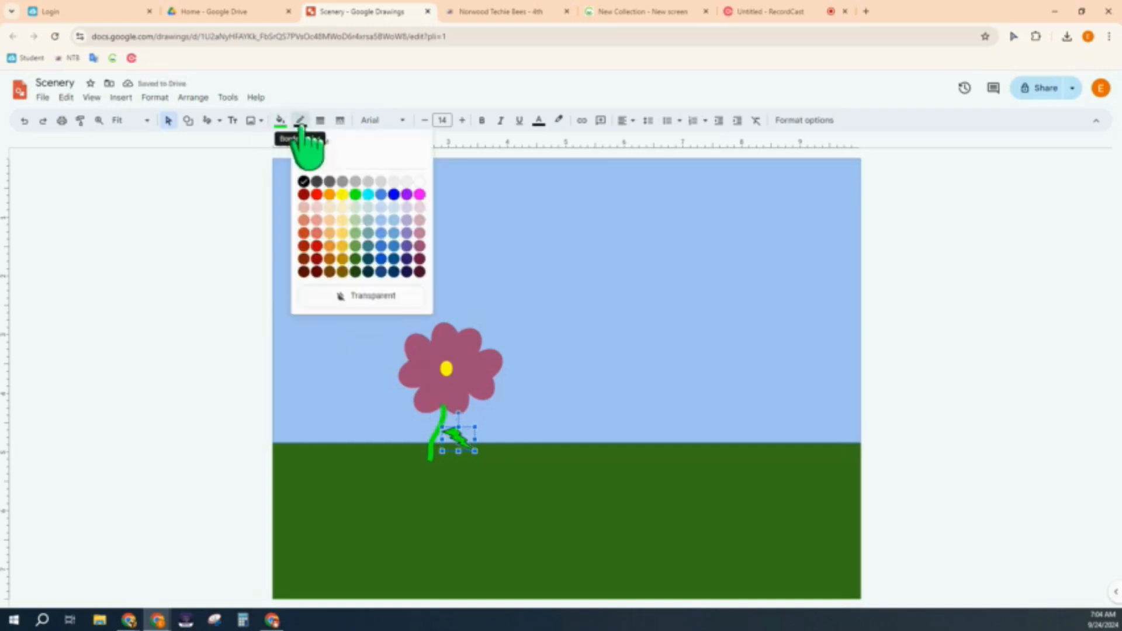
click(356, 194)
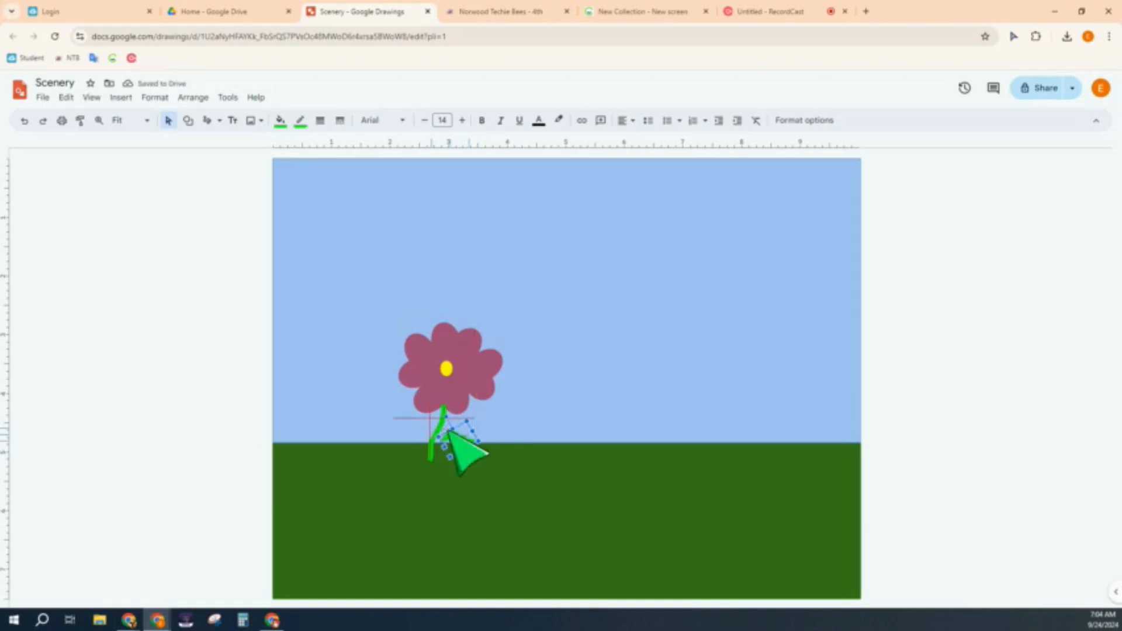
Step: Rotate the green leaf to lie nearly horizontal and attach it to the right side of the stem
click(214, 352)
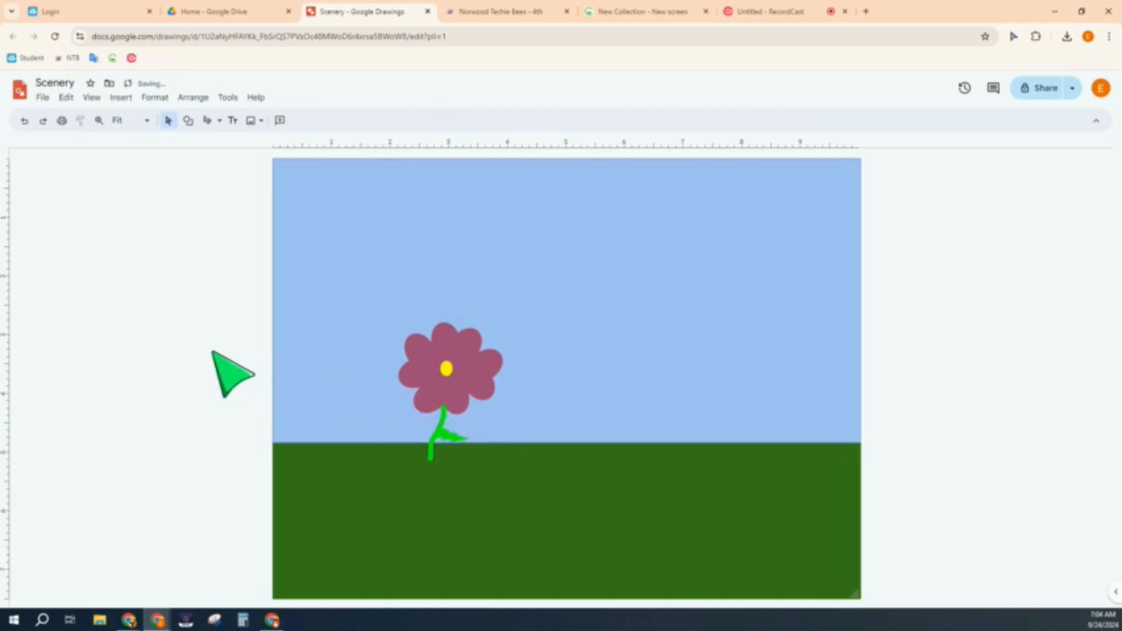
click(445, 435)
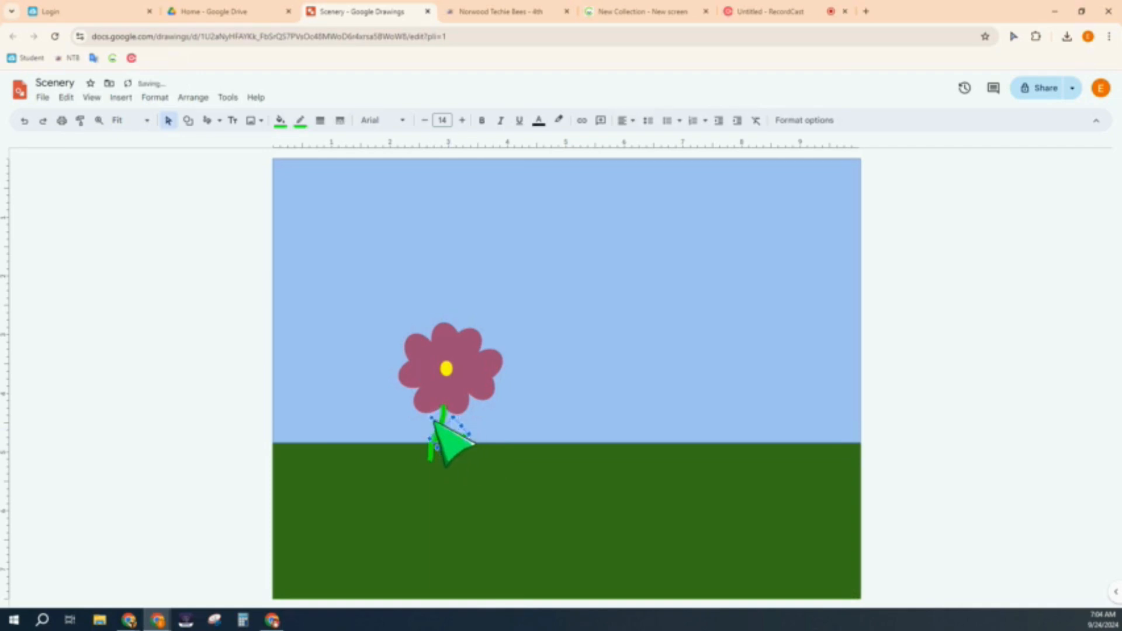
click(260, 398)
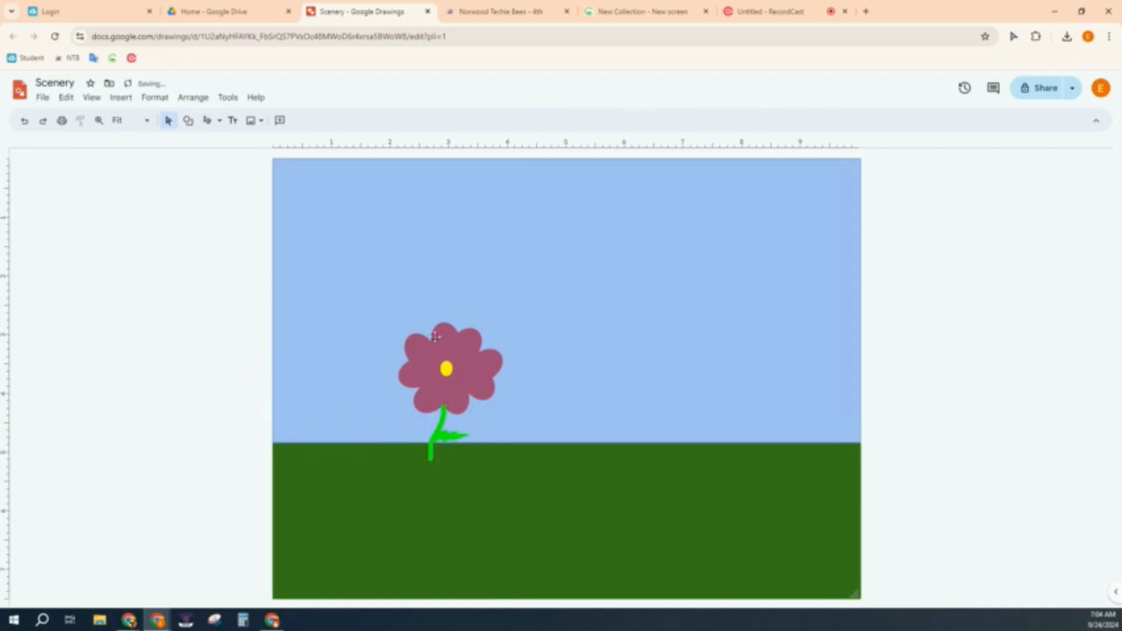
Step: Copy and paste the leaf, then rotate the copy to point up-left and attach it to the stem's left side
click(447, 435)
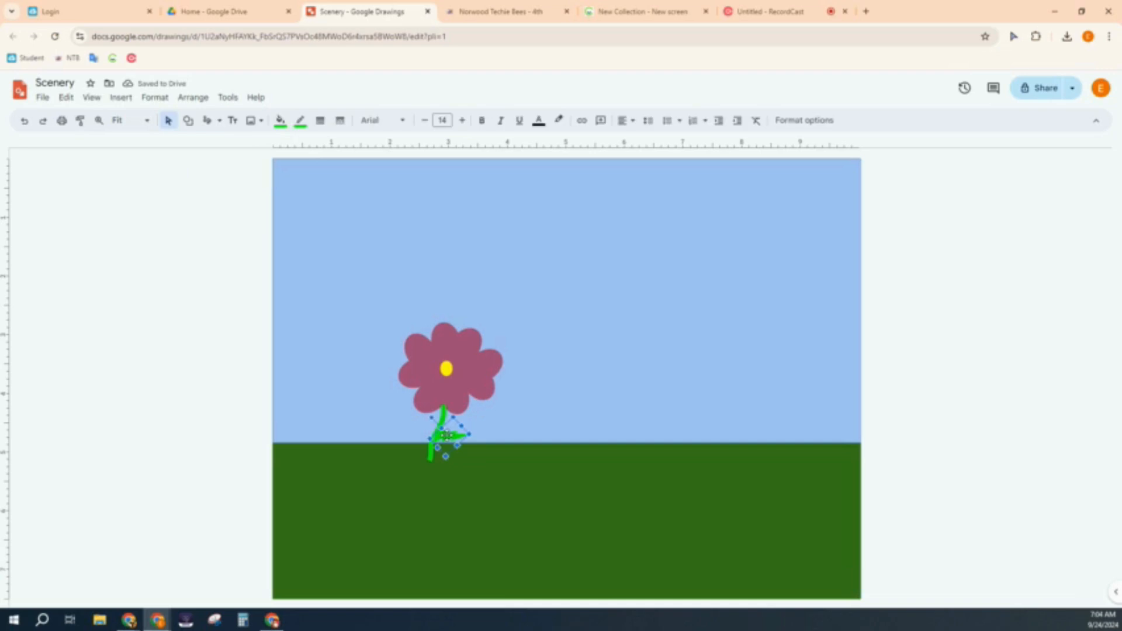
right_click(447, 439)
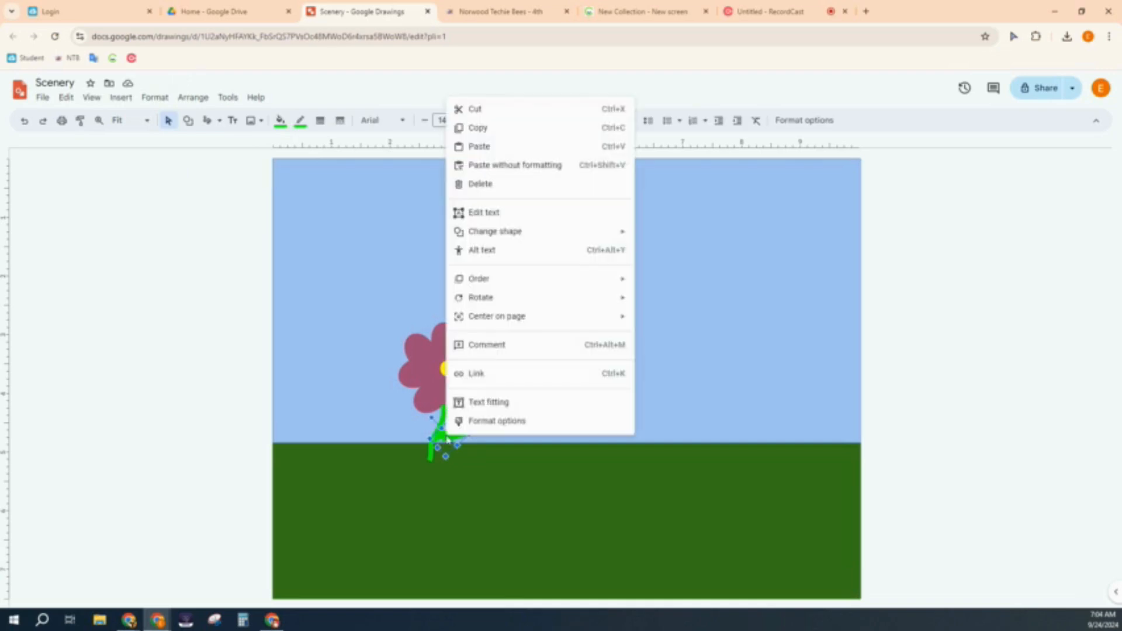
click(466, 127)
right_click(345, 338)
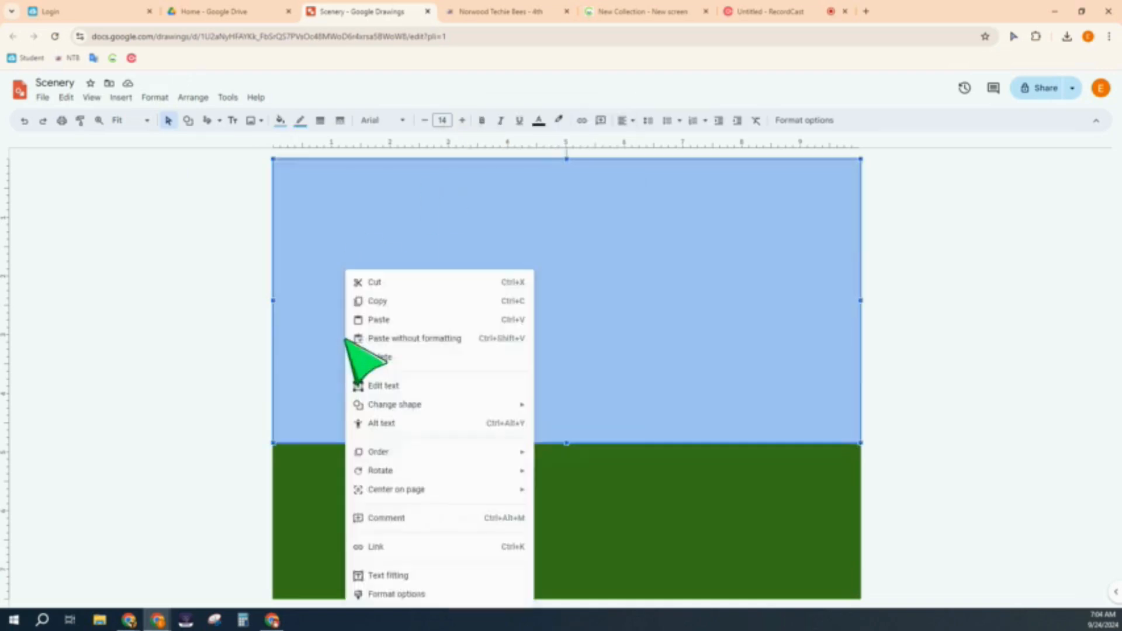
click(379, 319)
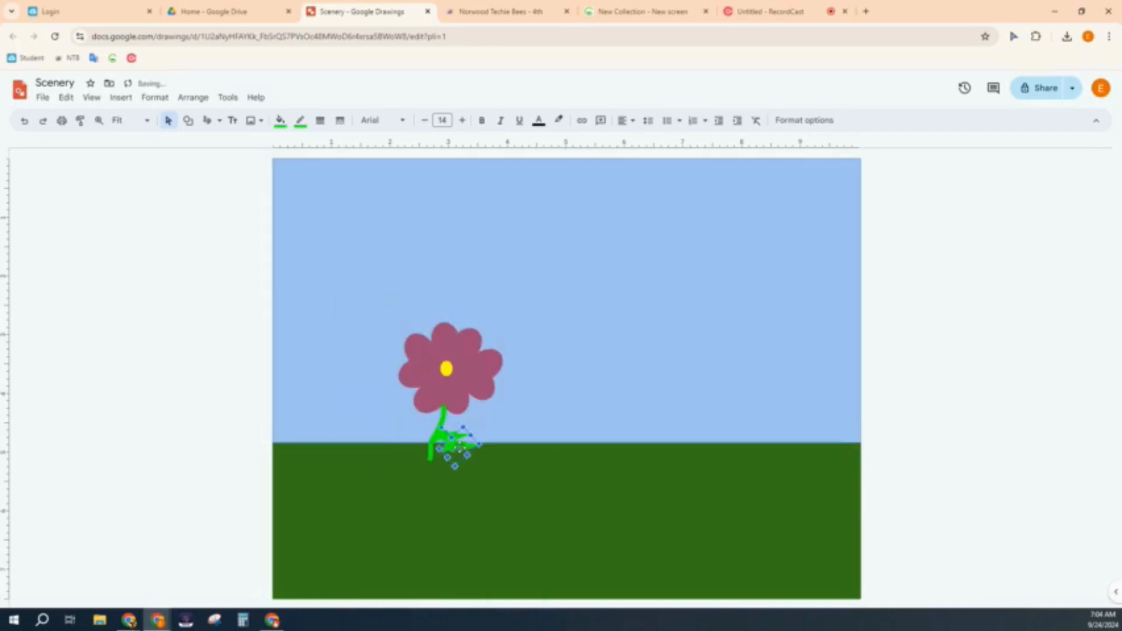
drag(460, 446, 402, 420)
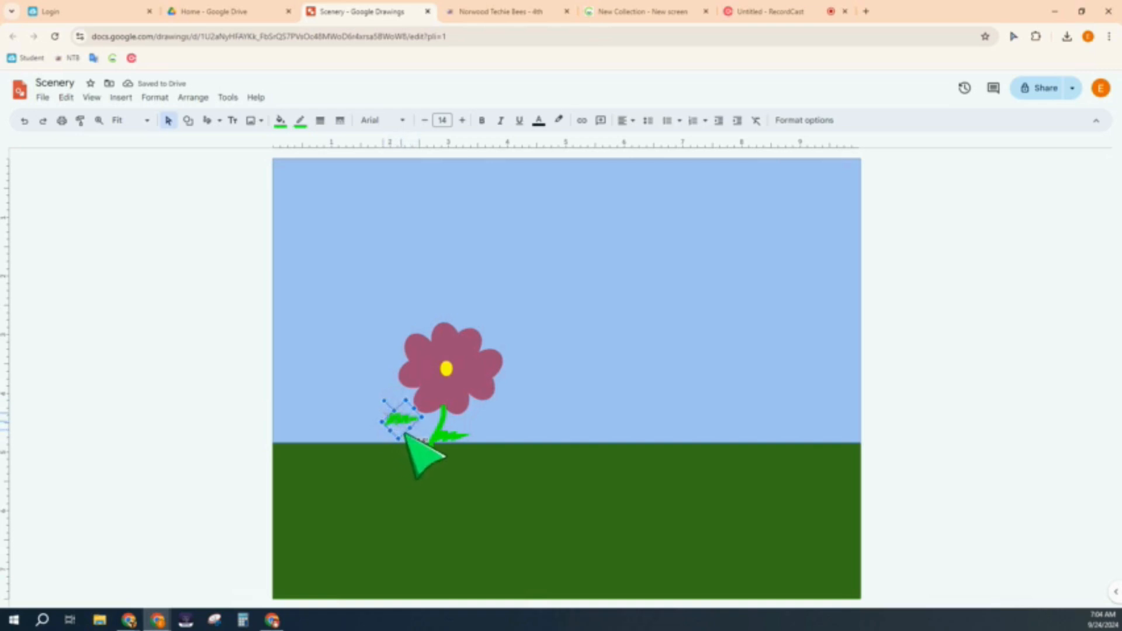
drag(404, 421, 427, 439)
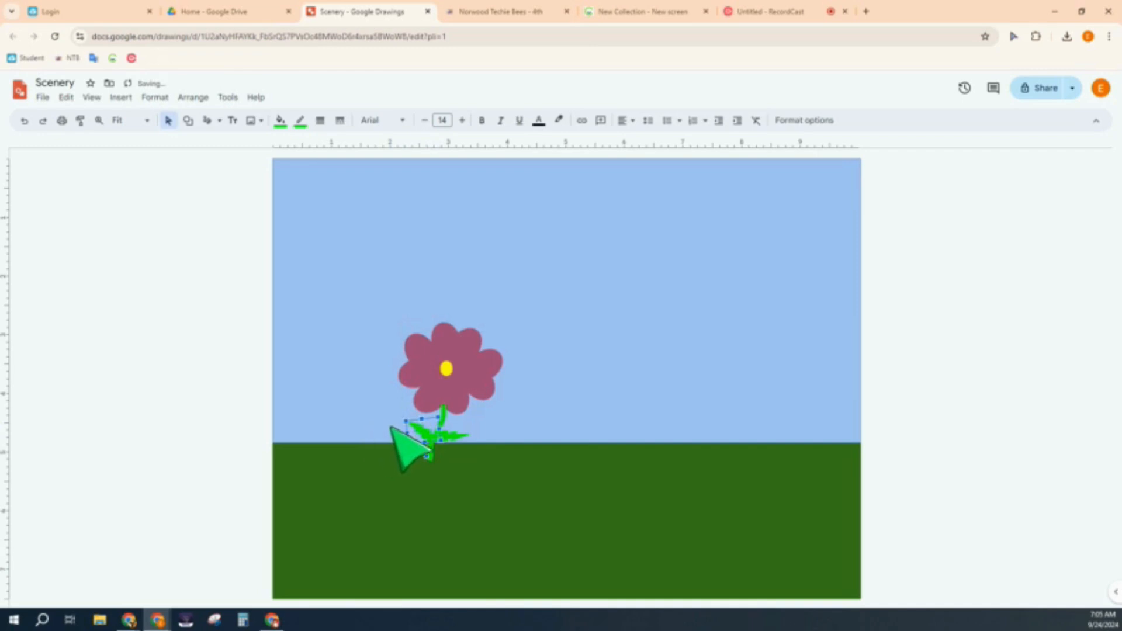
click(193, 395)
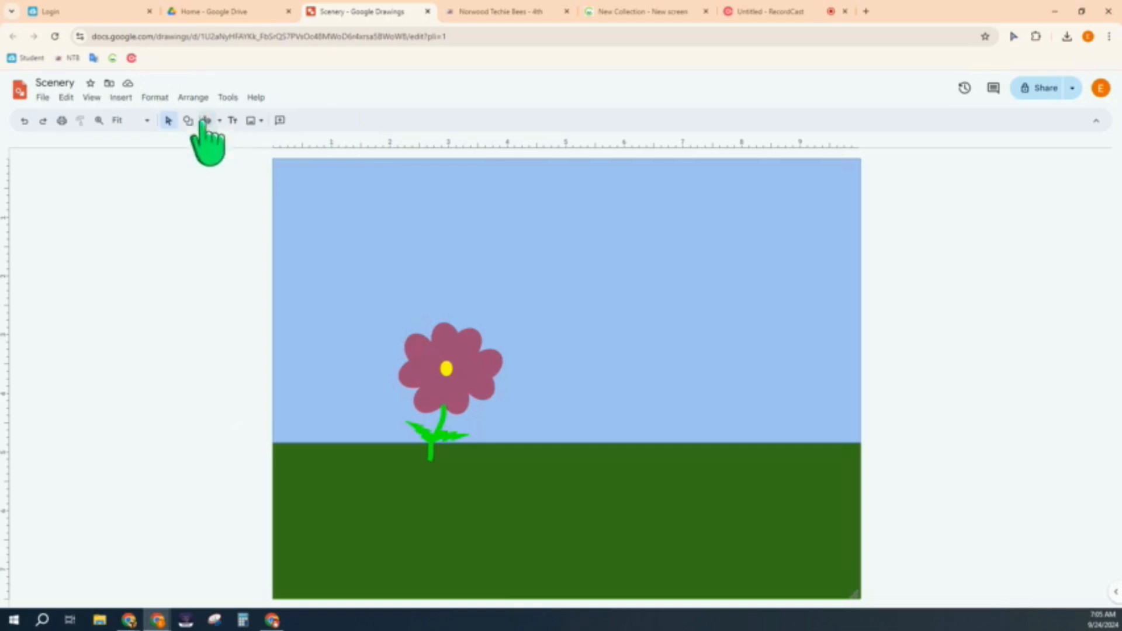
Step: Draw a tall, narrow rounded rectangle as a trunk right of the flower, from the sky down into the green ground
click(187, 121)
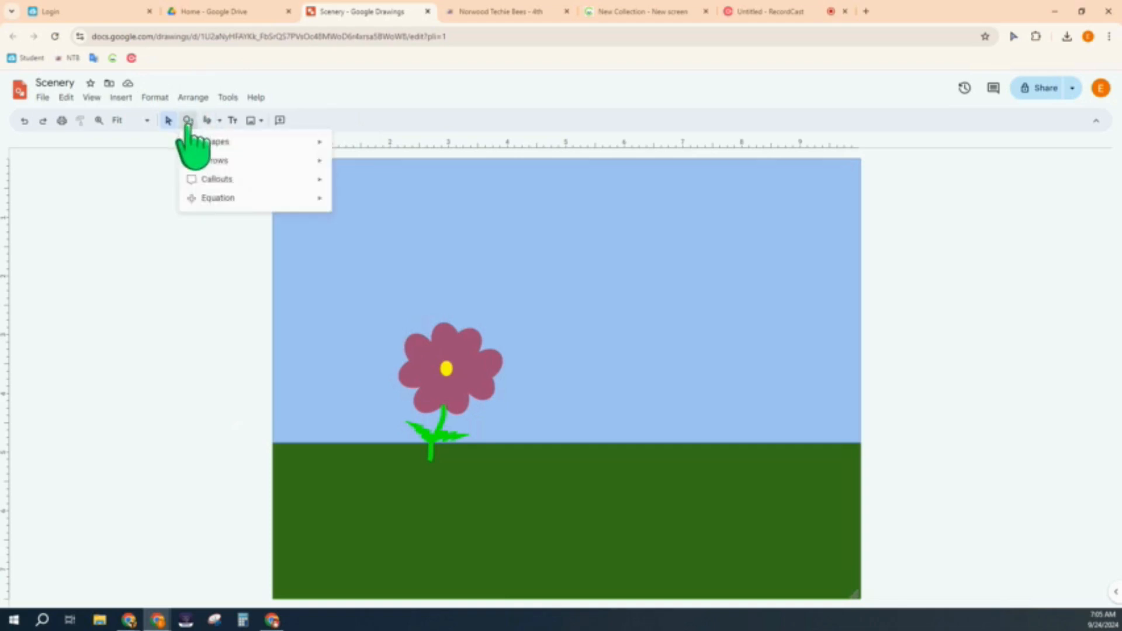
mouse_move(212, 143)
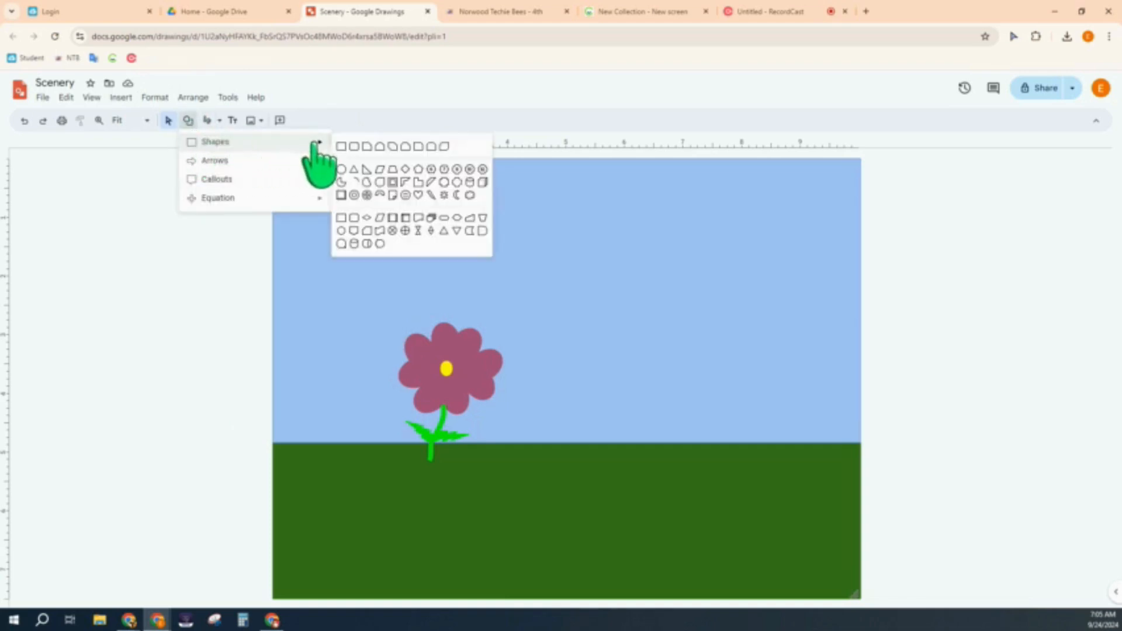
click(357, 146)
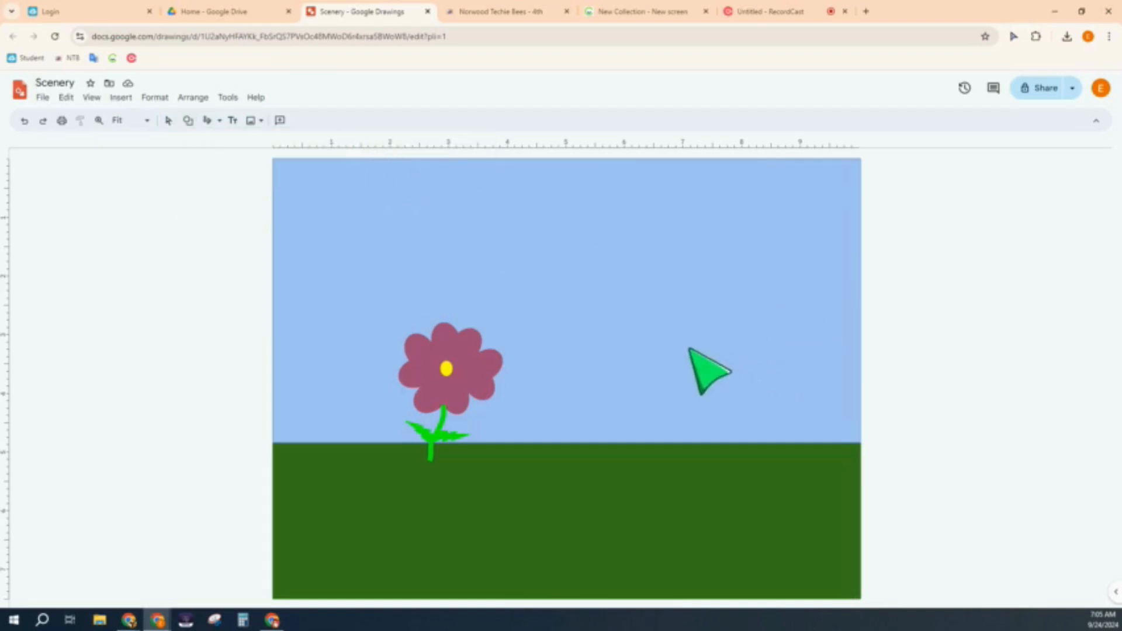
drag(660, 327, 696, 463)
drag(682, 348, 682, 364)
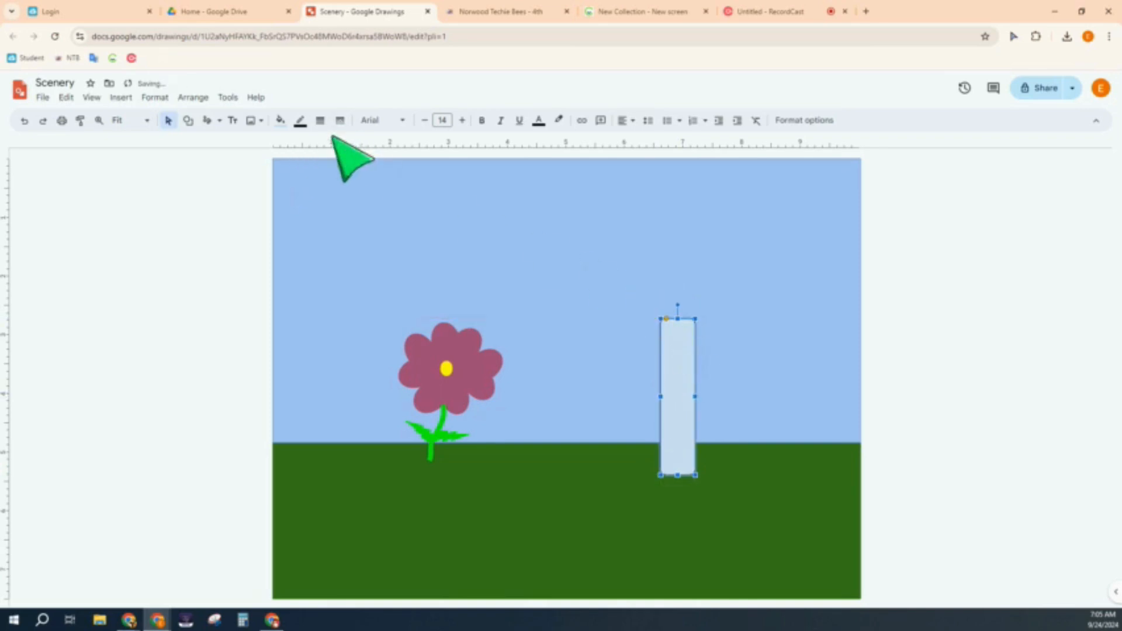
Step: Give the tall rounded rectangle a solid dark brown fill and a matching dark brown border
click(279, 121)
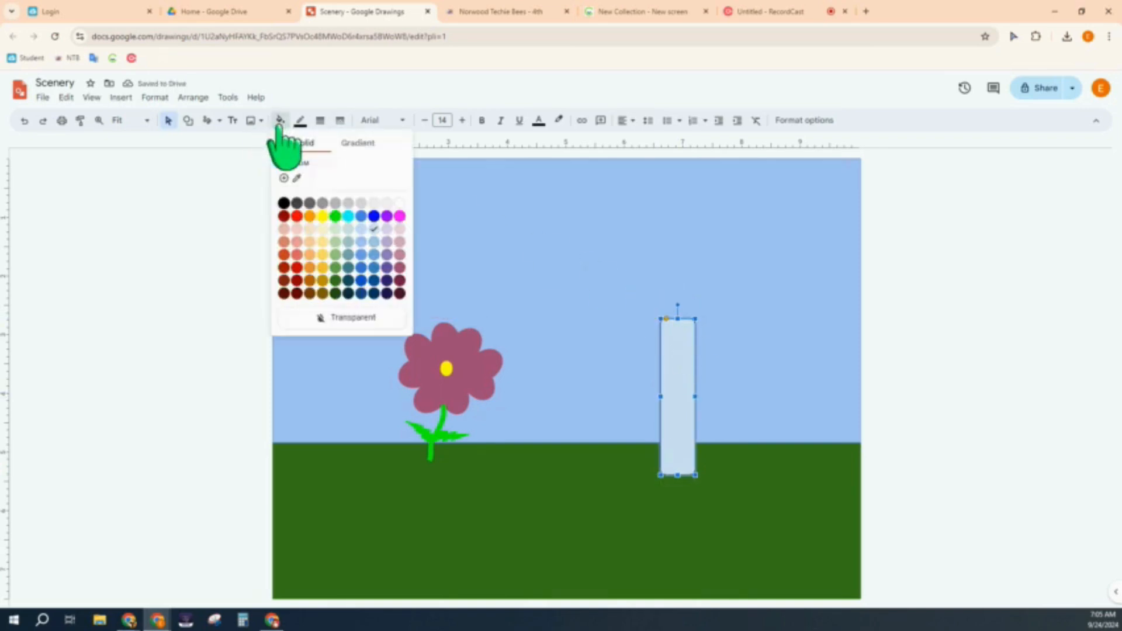
click(310, 292)
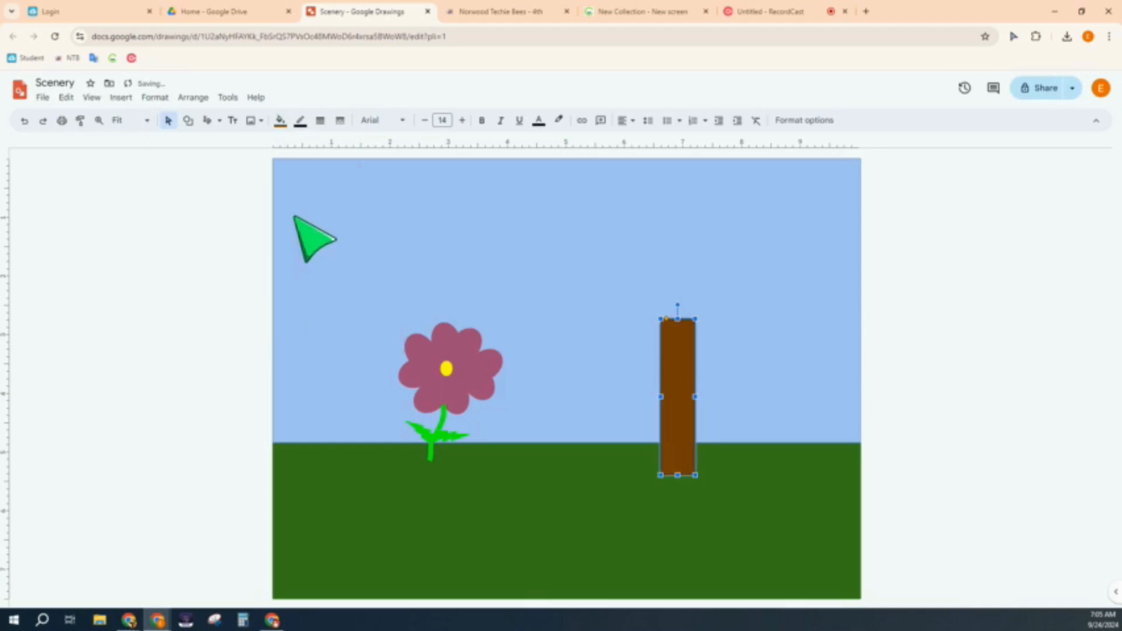
click(300, 121)
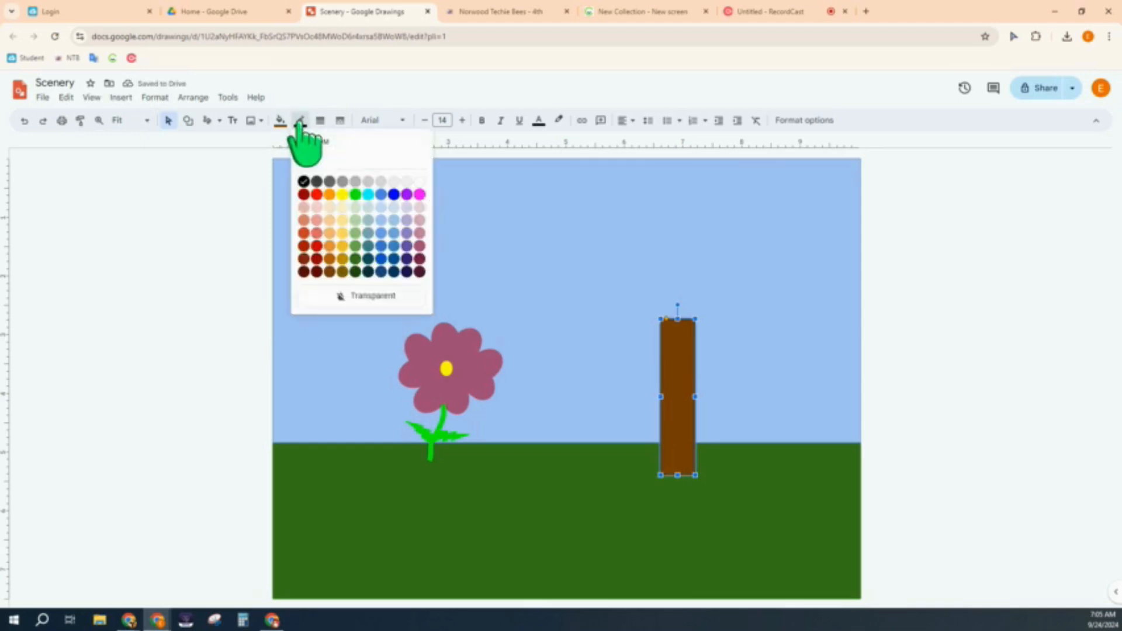
click(331, 272)
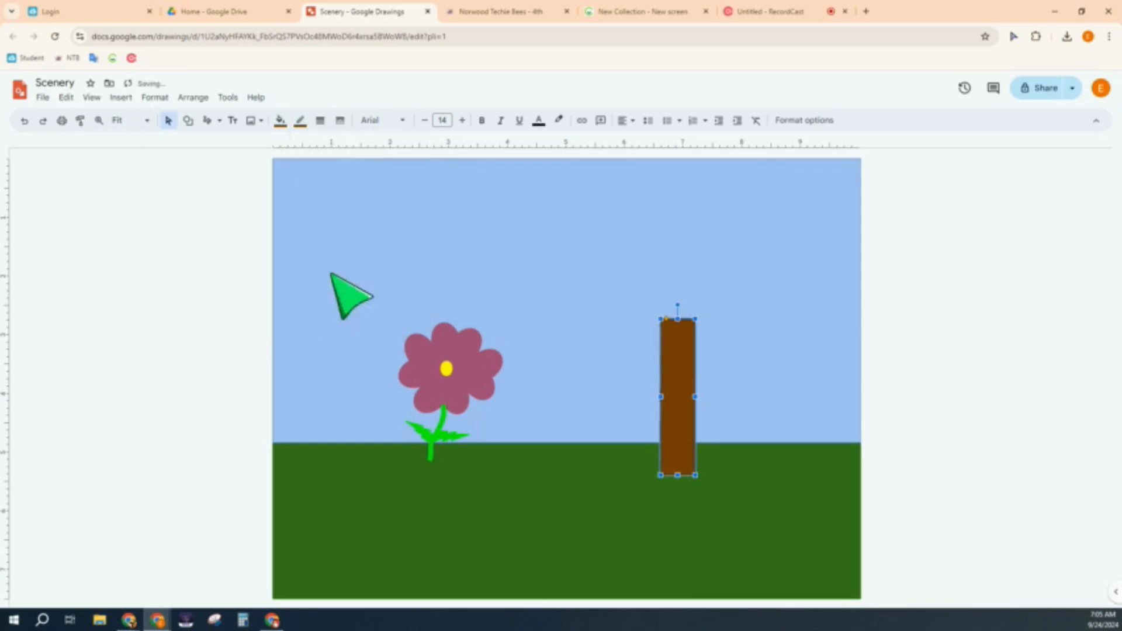
click(725, 293)
click(912, 332)
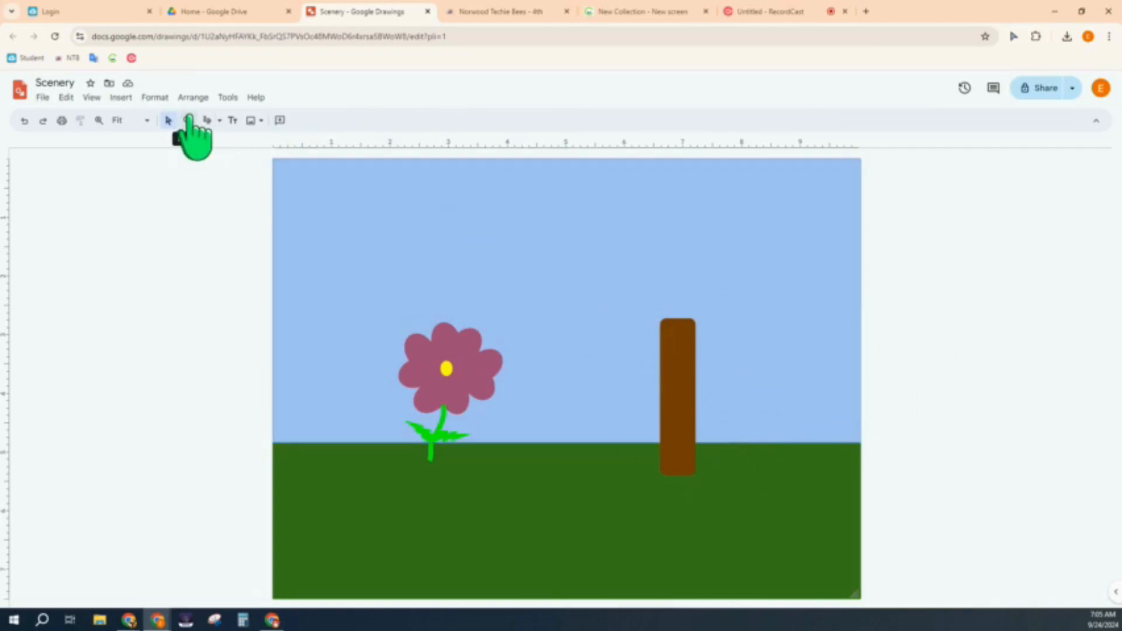
Step: Draw a large cloud shape as the tree's foliage and centre it over the top of the brown trunk
click(189, 121)
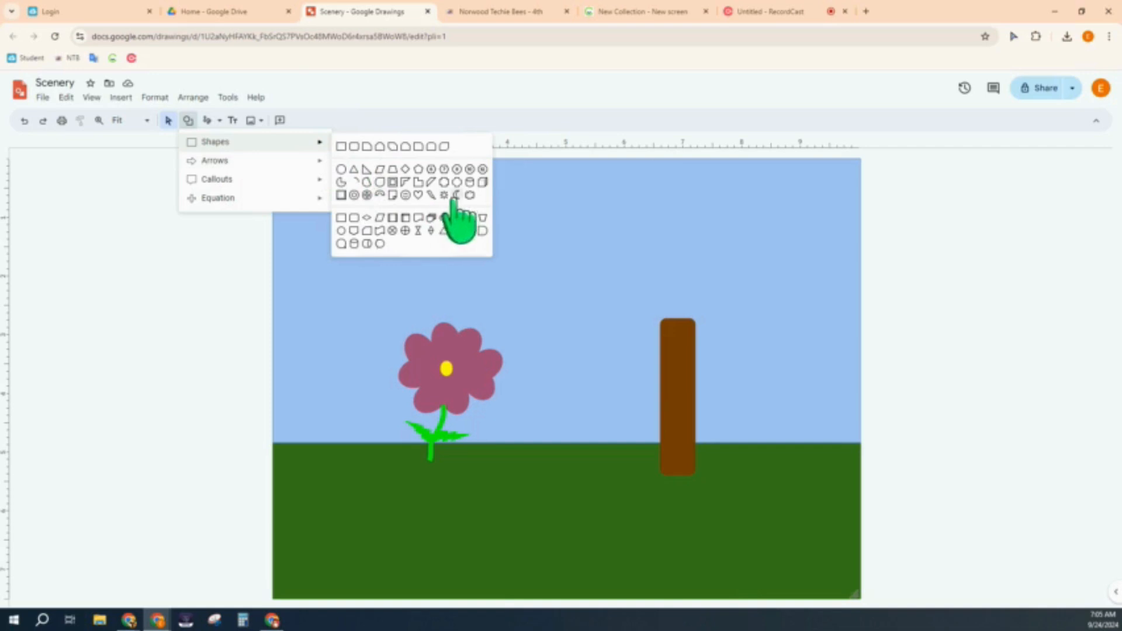
click(470, 196)
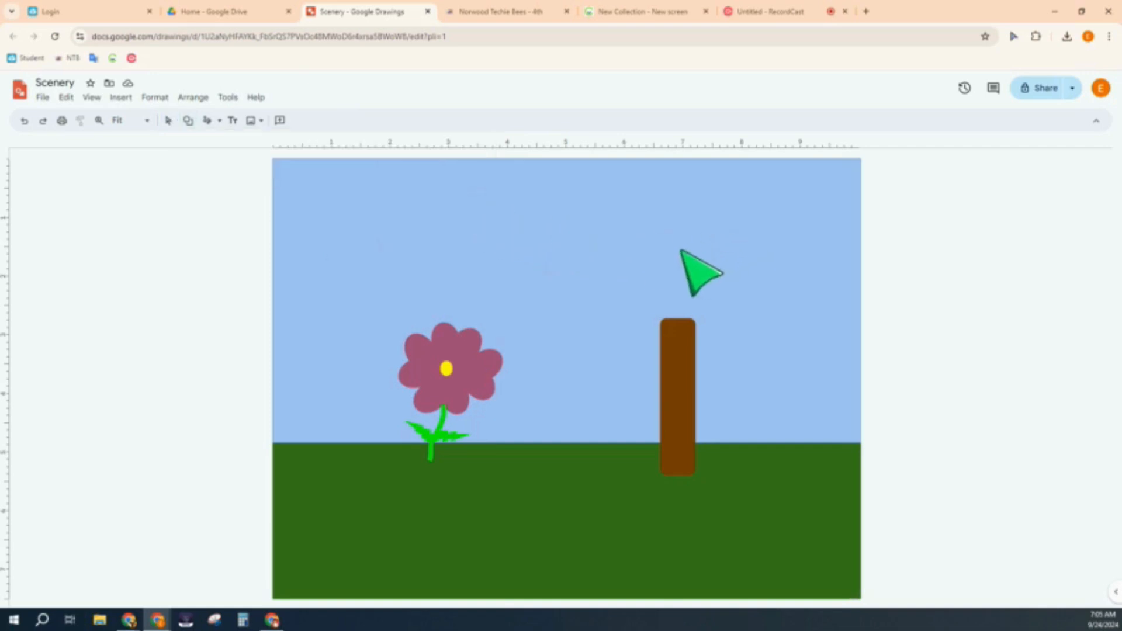
drag(626, 250, 811, 396)
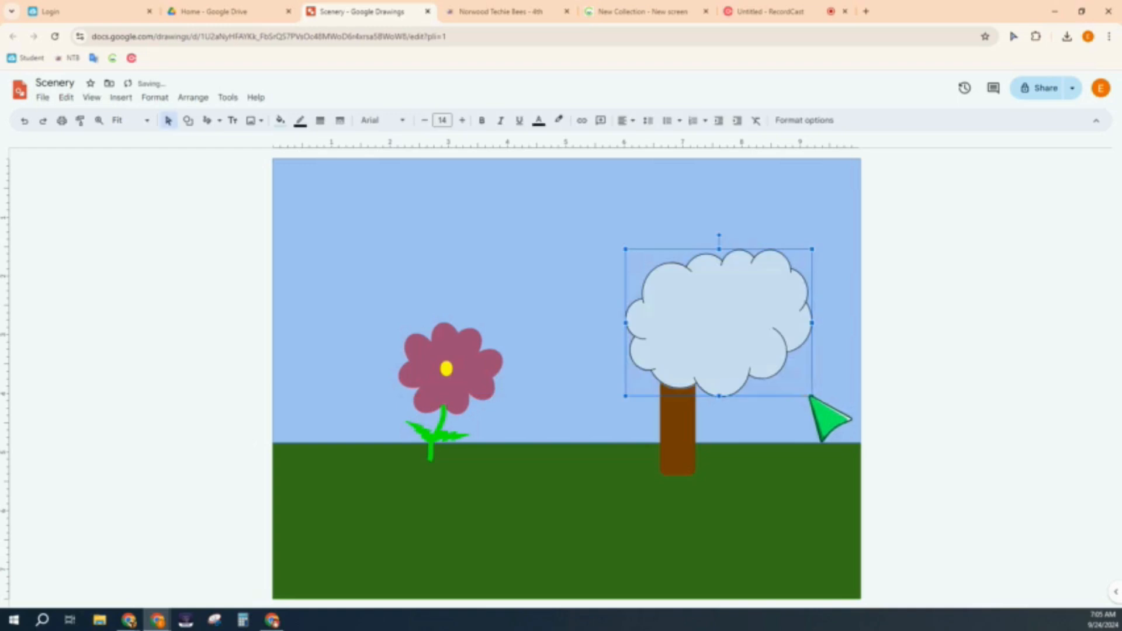
drag(750, 304, 706, 272)
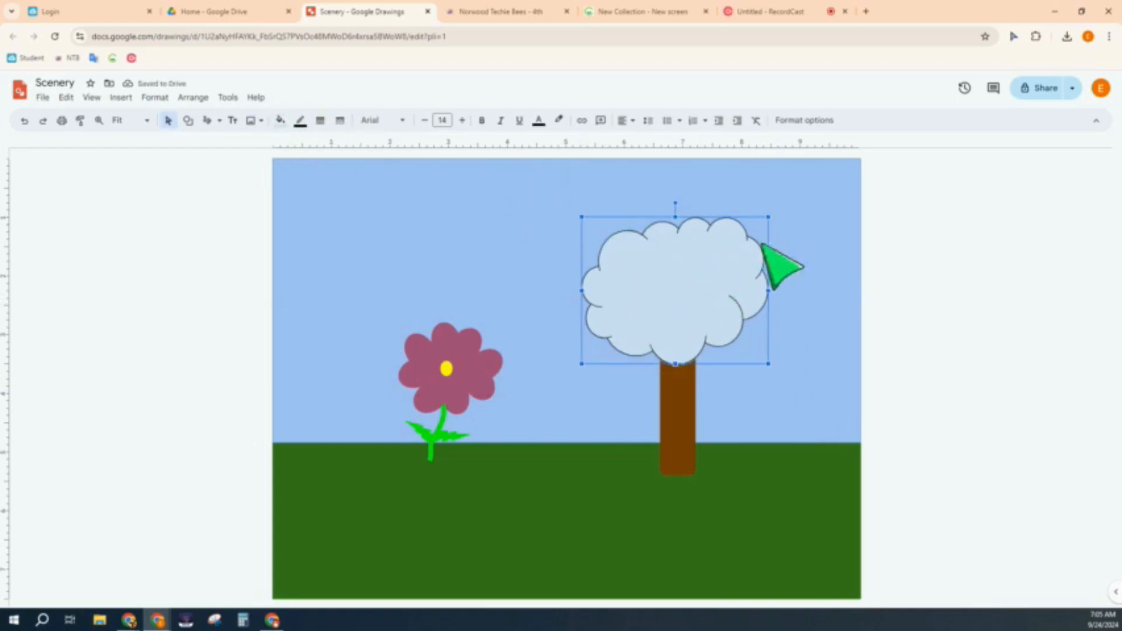
Step: Give the cloud-shaped treetop a solid medium green fill and a matching green border, then deselect it
click(280, 121)
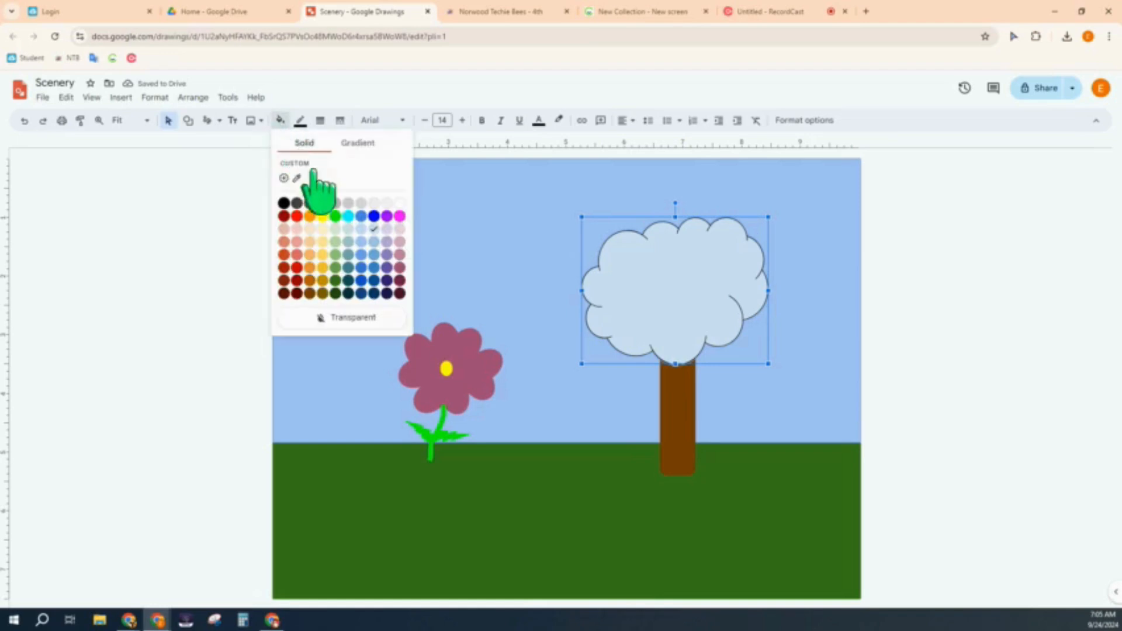
click(335, 264)
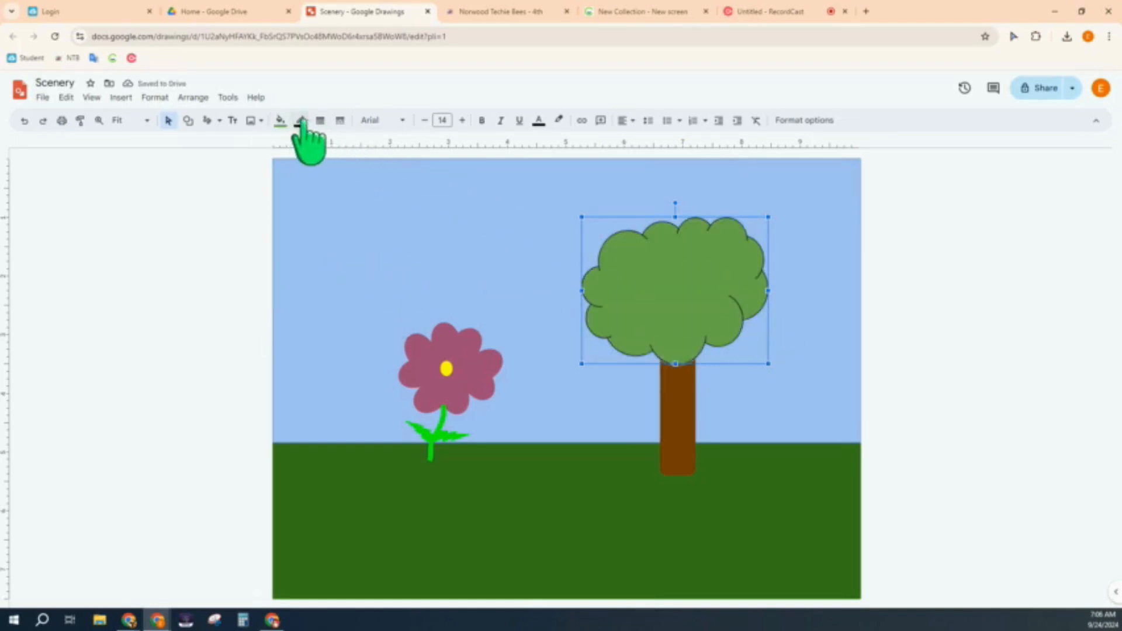
click(281, 121)
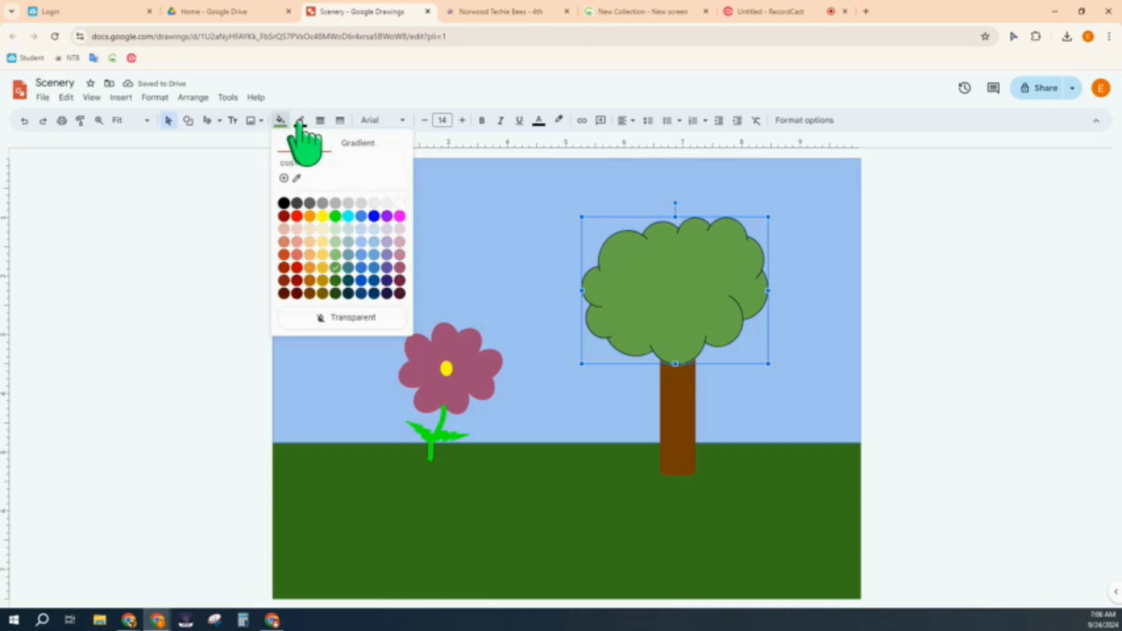
click(300, 121)
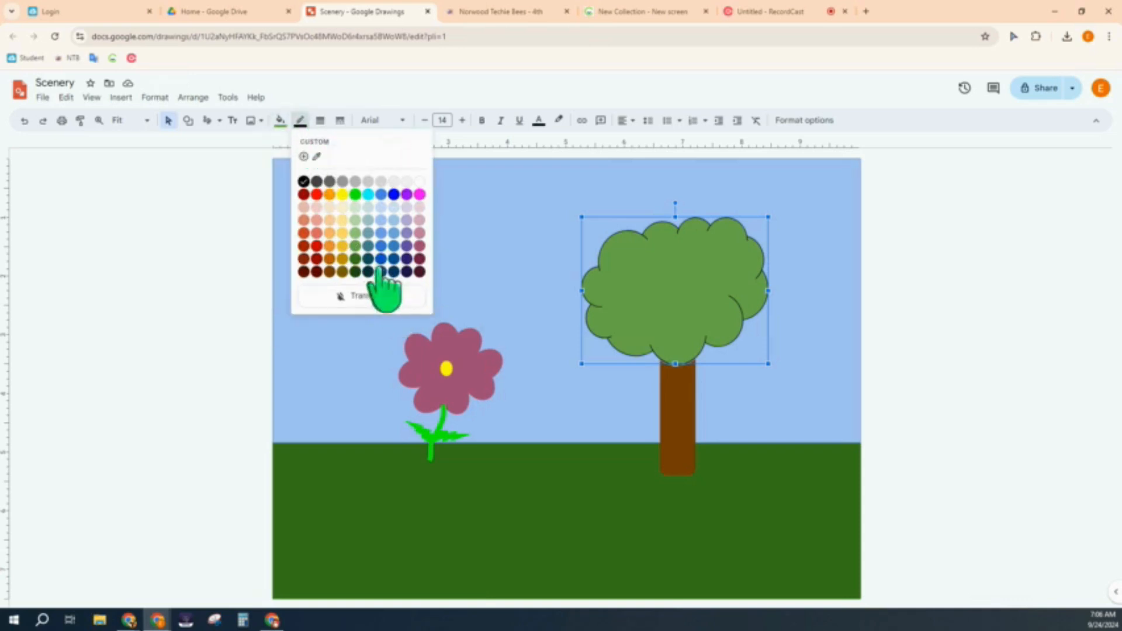
click(354, 246)
click(932, 266)
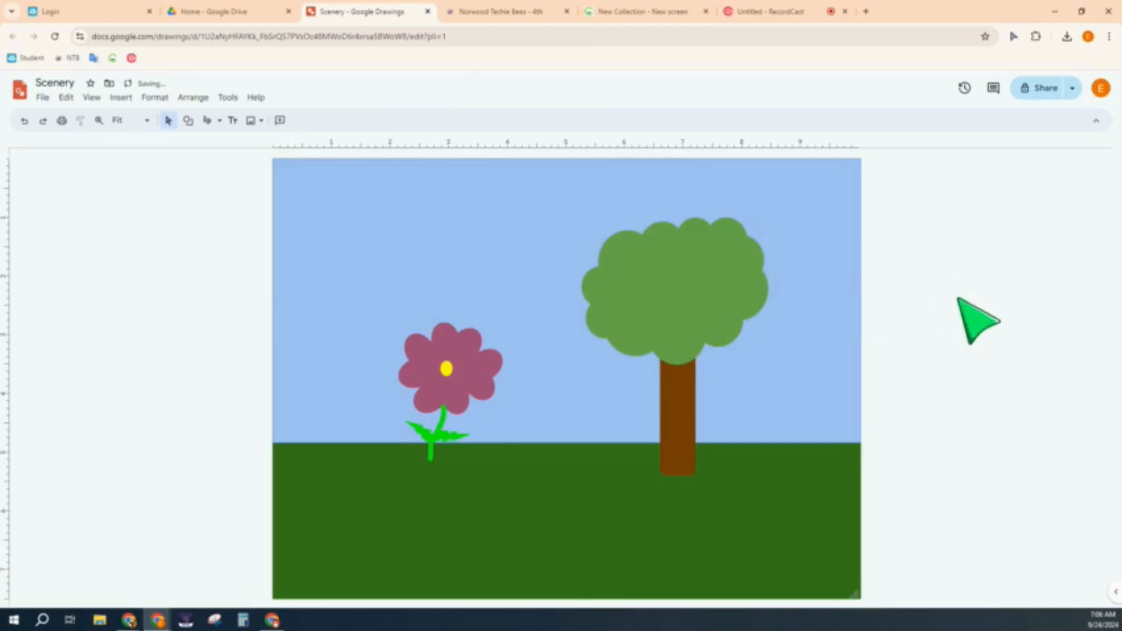